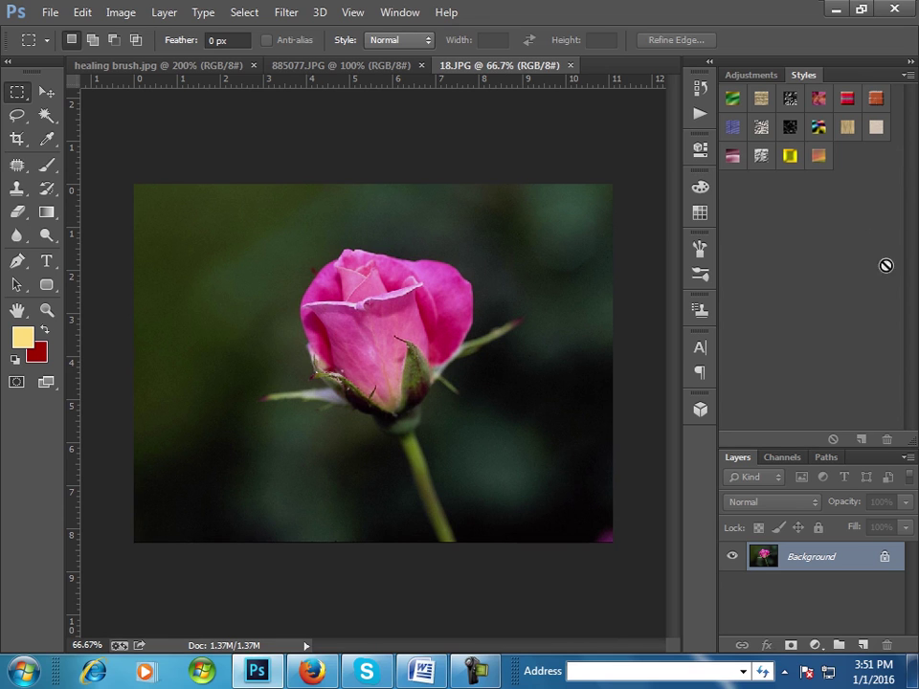
- Try Polar Coordinates (Rectangular to Polar) on the rose, then undo it
left_click(54, 94)
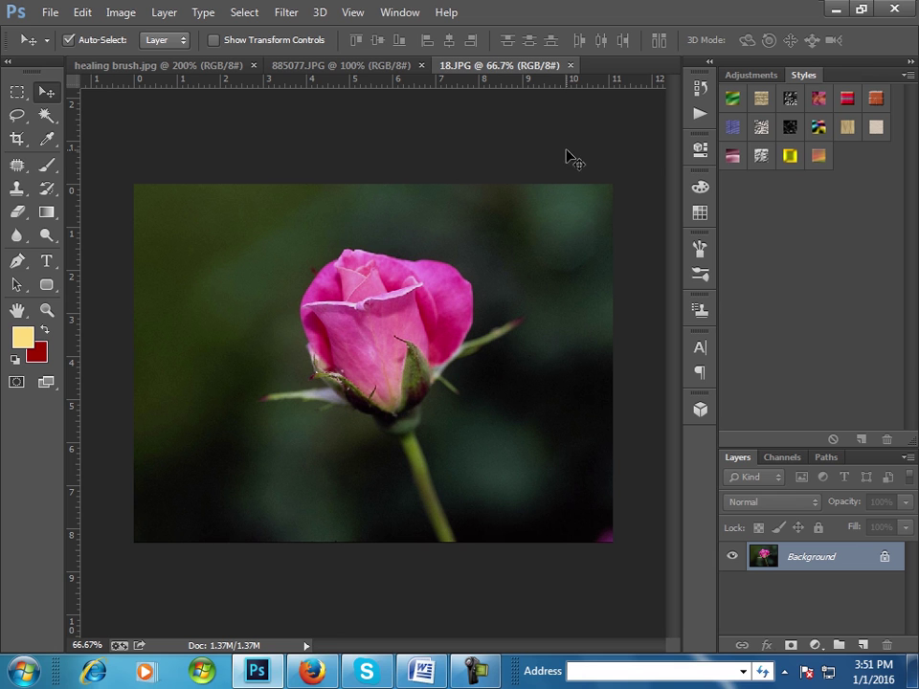
left_click(287, 13)
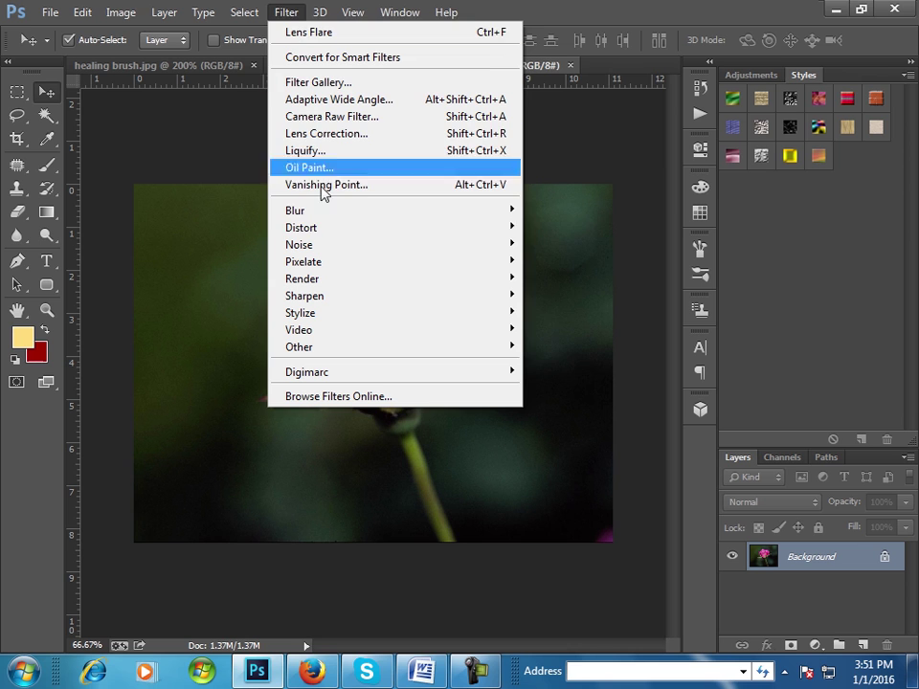
mouse_move(300, 226)
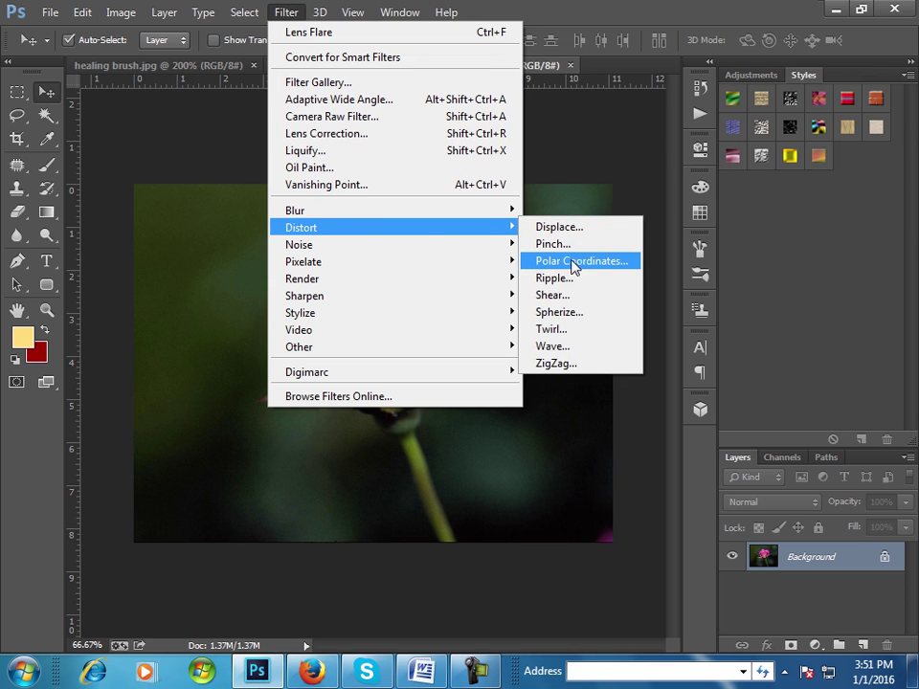
left_click(593, 266)
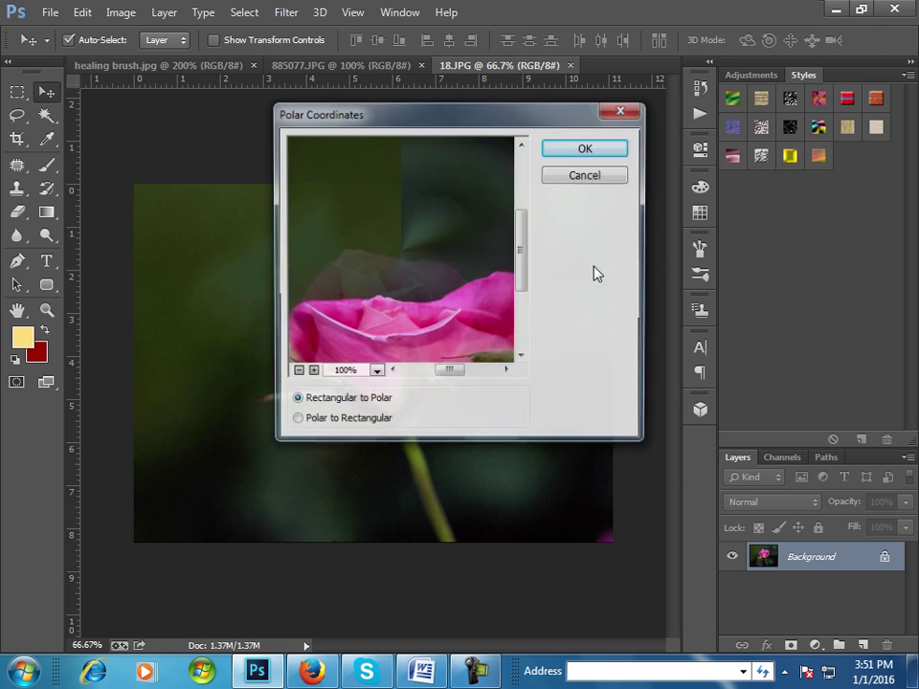
mouse_move(519, 293)
left_mouse_down()
mouse_move(526, 250)
mouse_move(525, 285)
left_mouse_up()
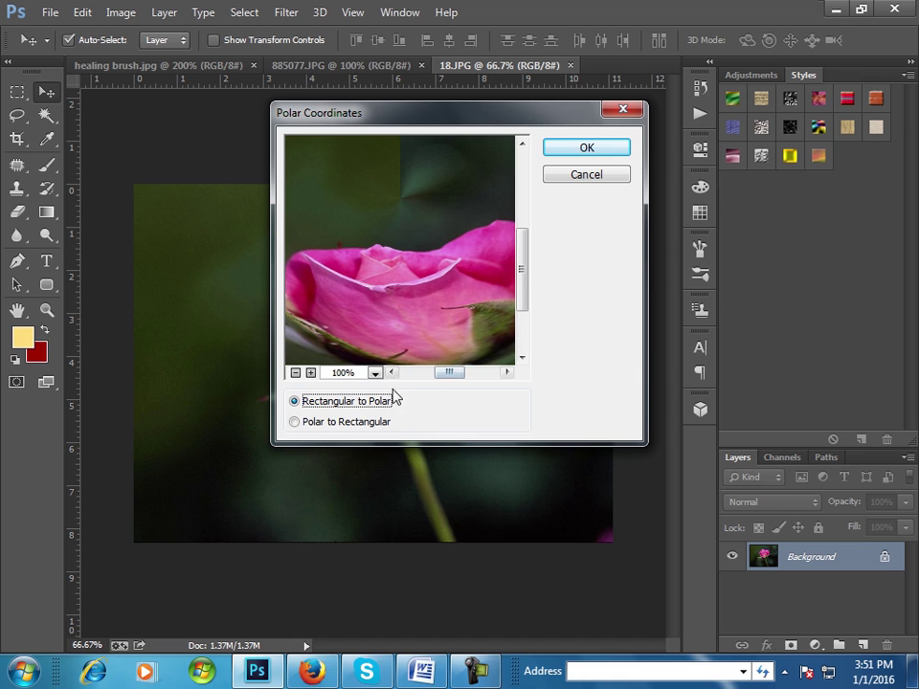
left_click(352, 421)
left_click(358, 404)
left_click(555, 151)
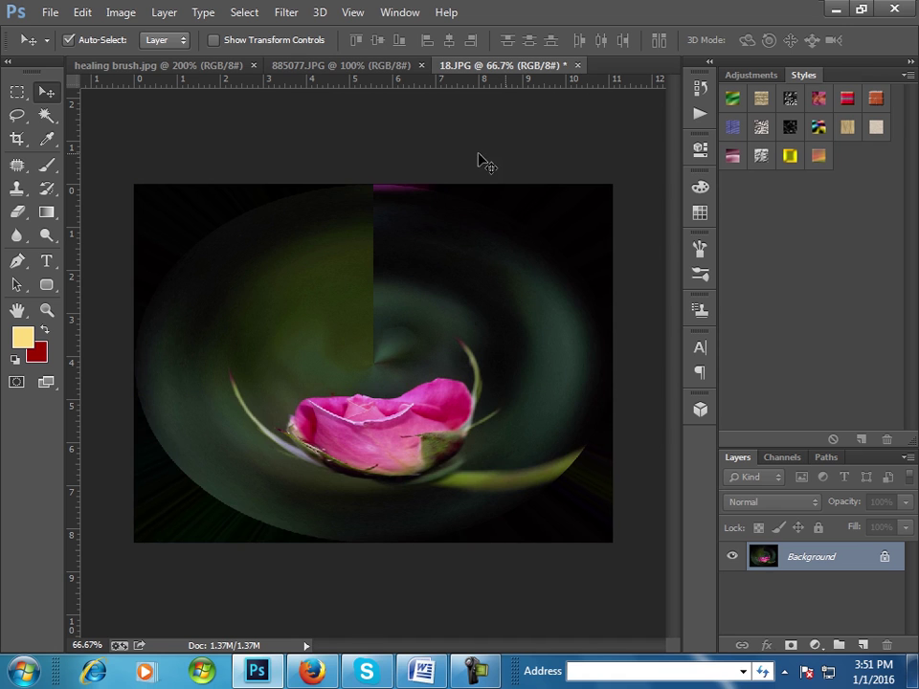
key("ctrl+z")
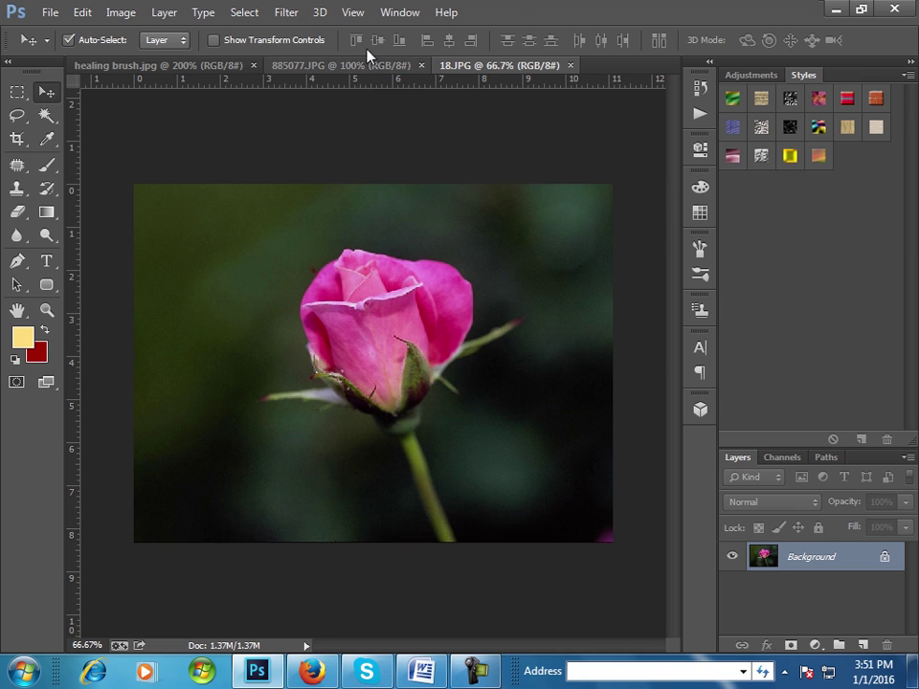
- Try Spherize at amount 96 in Normal mode, then undo it
left_click(290, 13)
mouse_move(300, 228)
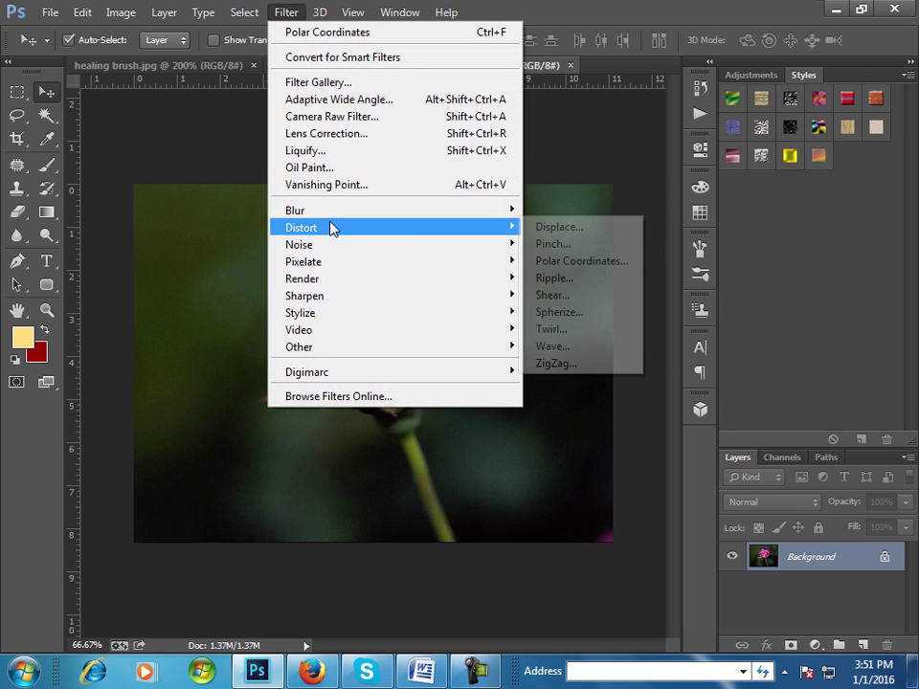
left_click(564, 312)
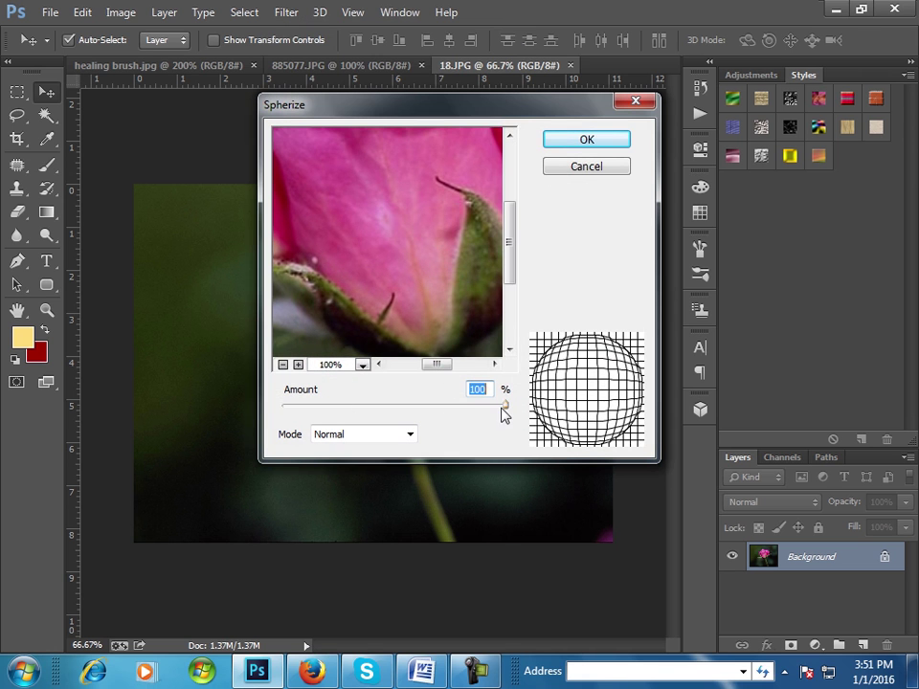
left_click_drag(505, 404, 500, 404)
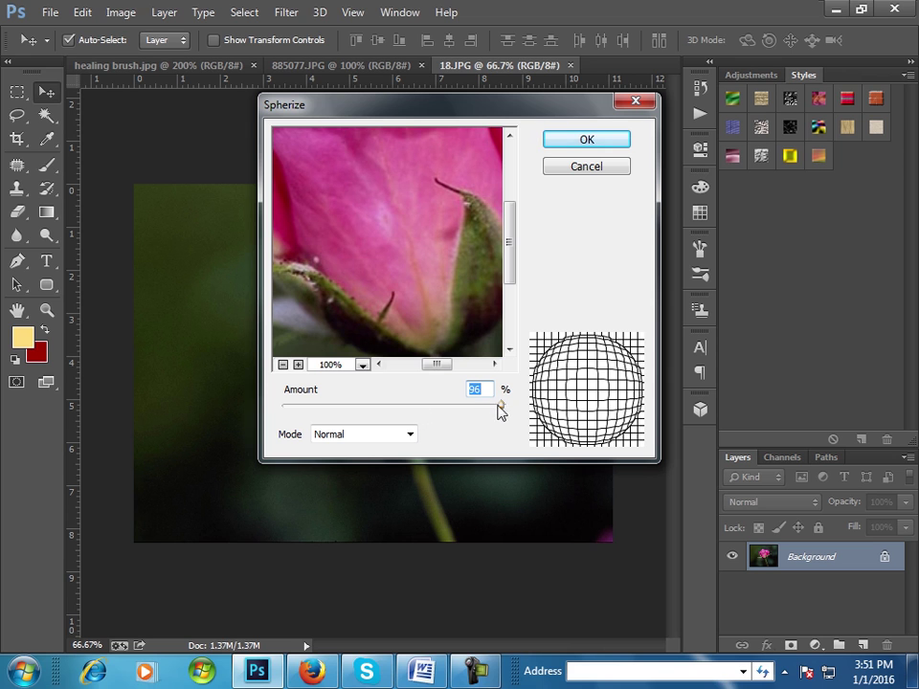
left_click(346, 435)
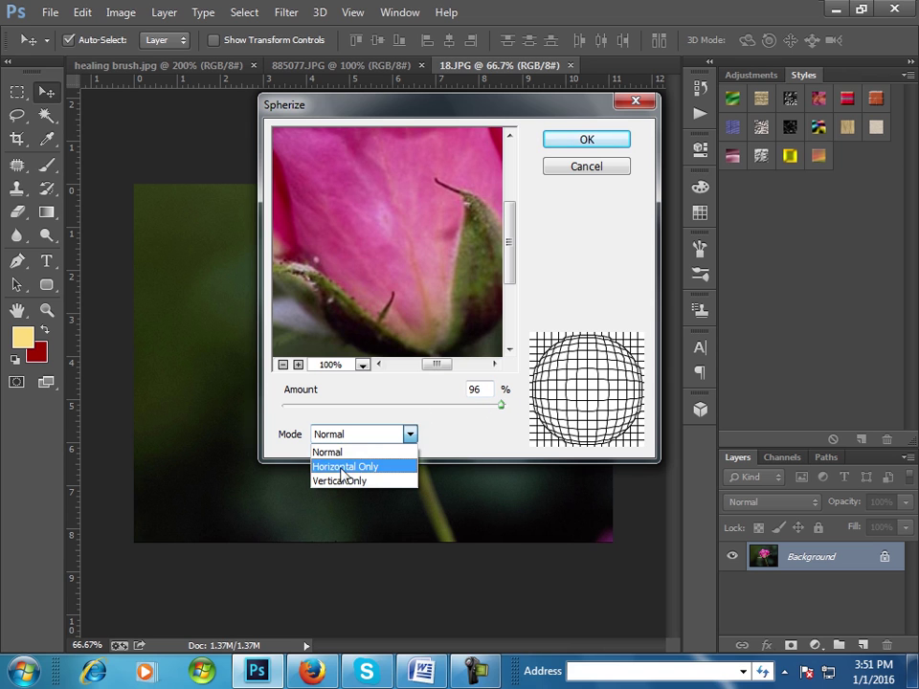
left_click(464, 443)
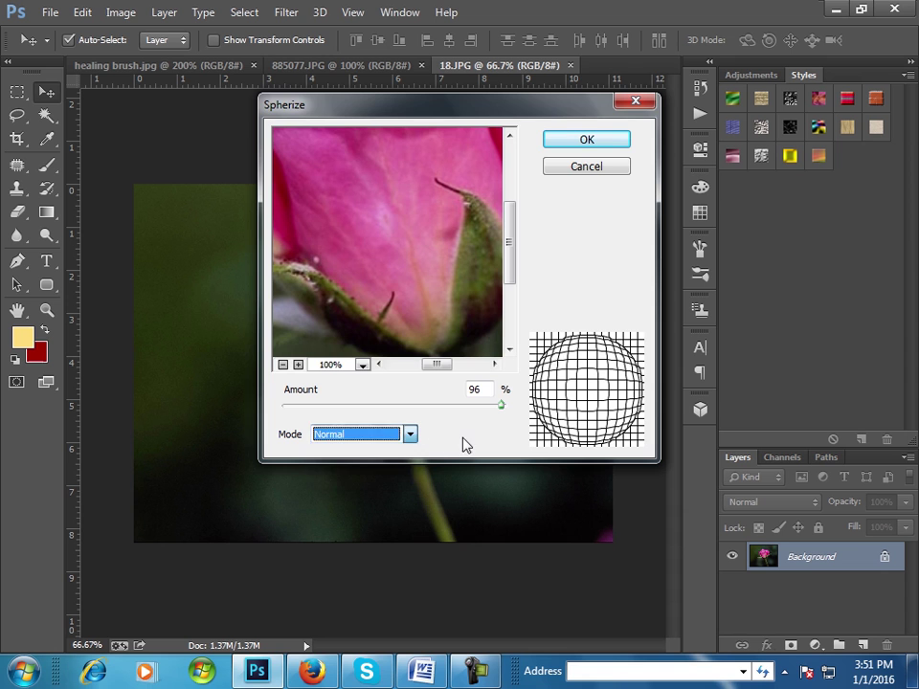
left_click(579, 140)
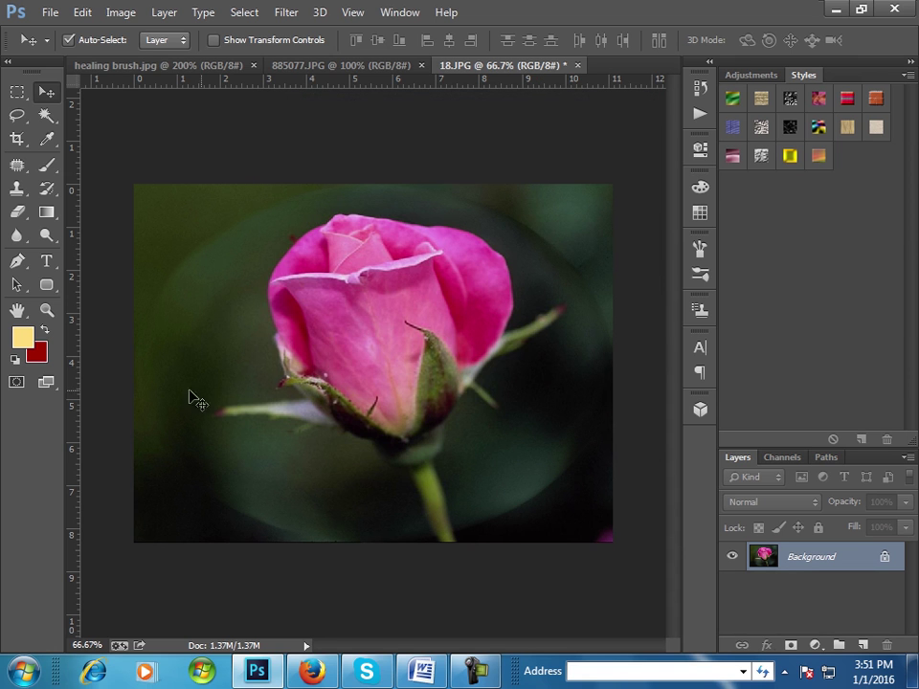
key("ctrl+z")
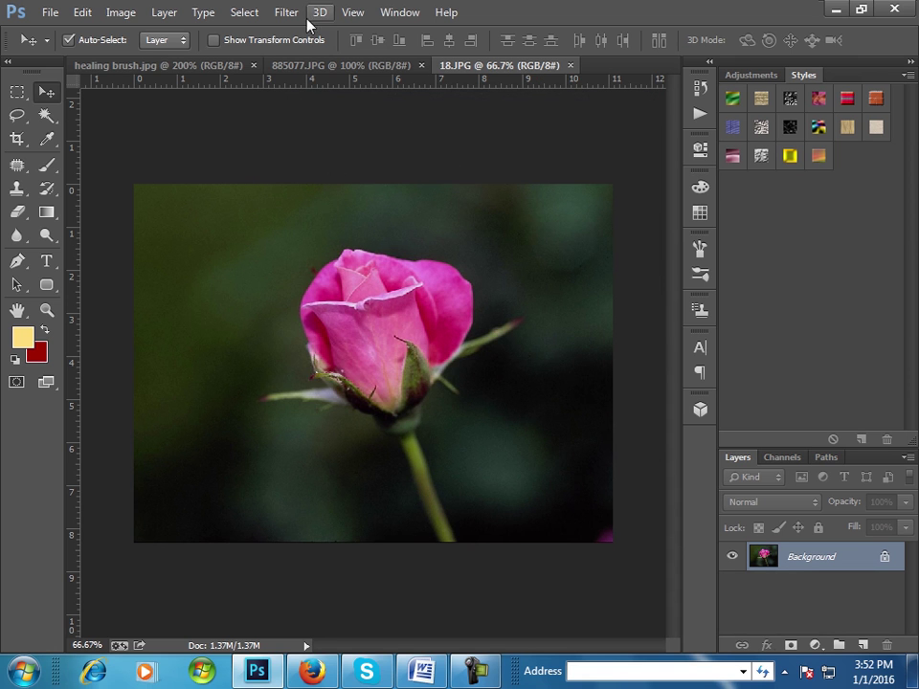
- Try a 247° Twirl on the rose, then undo it
left_click(286, 11)
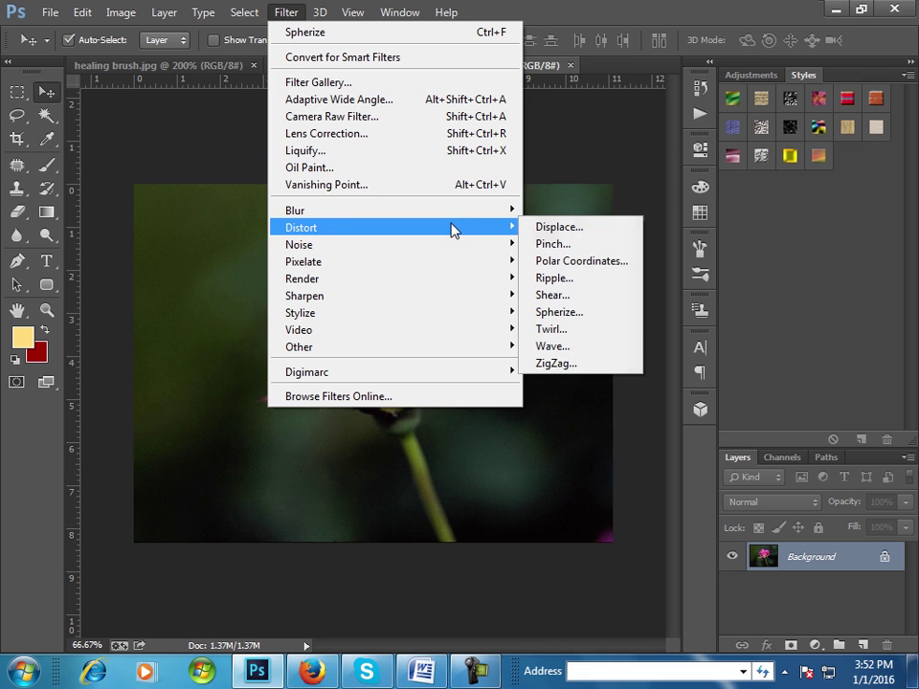
mouse_move(301, 226)
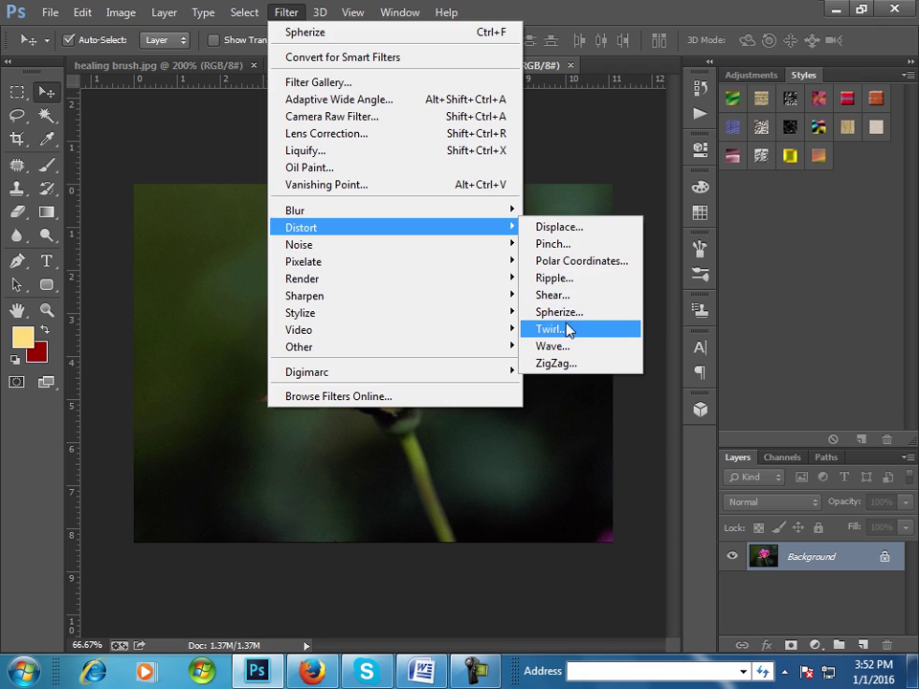
left_click(566, 329)
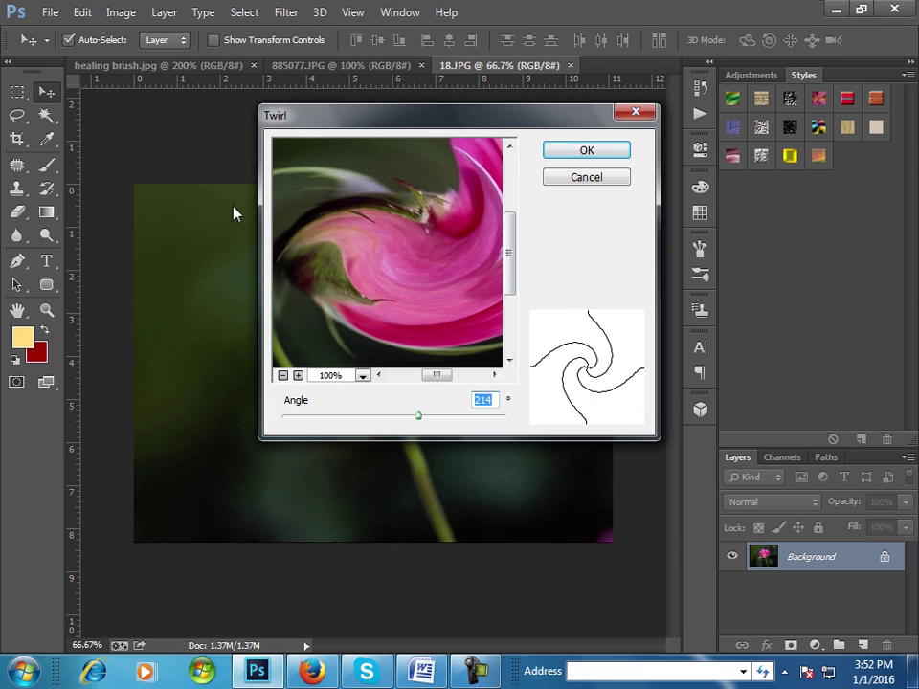
left_click_drag(434, 418, 402, 417)
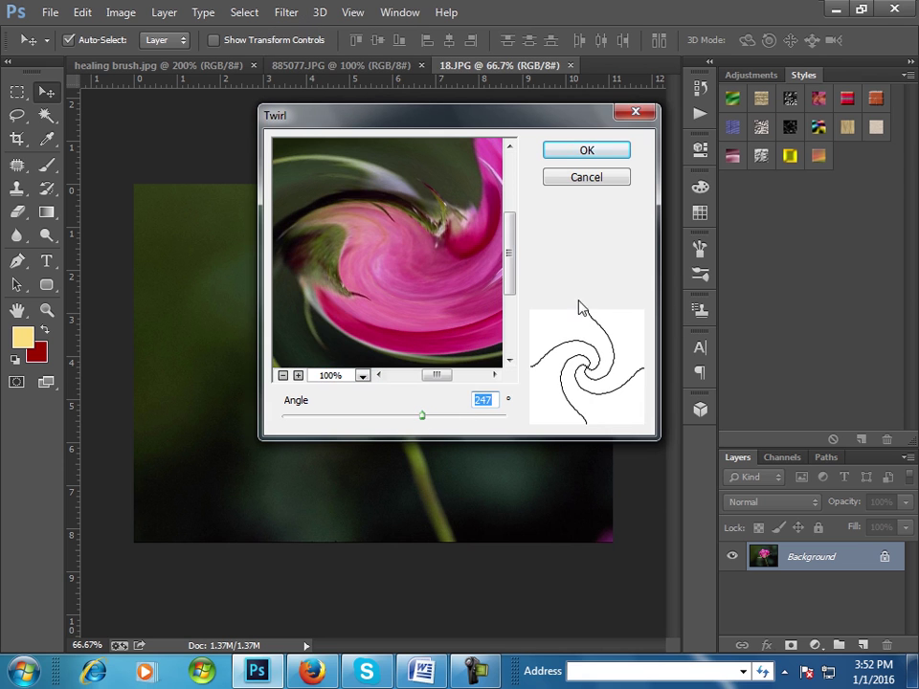
left_click(579, 155)
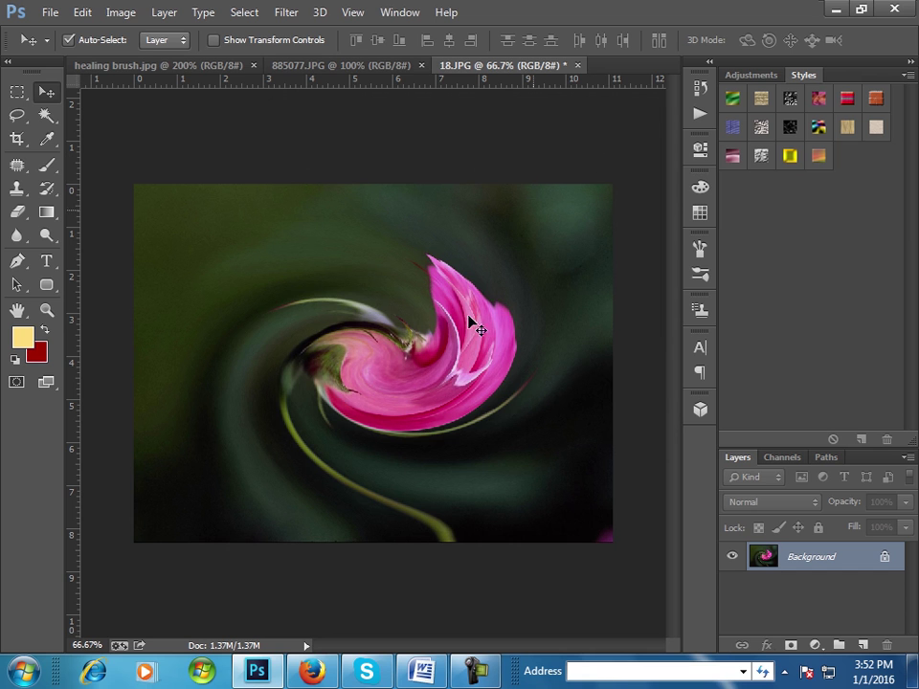
key("ctrl+z")
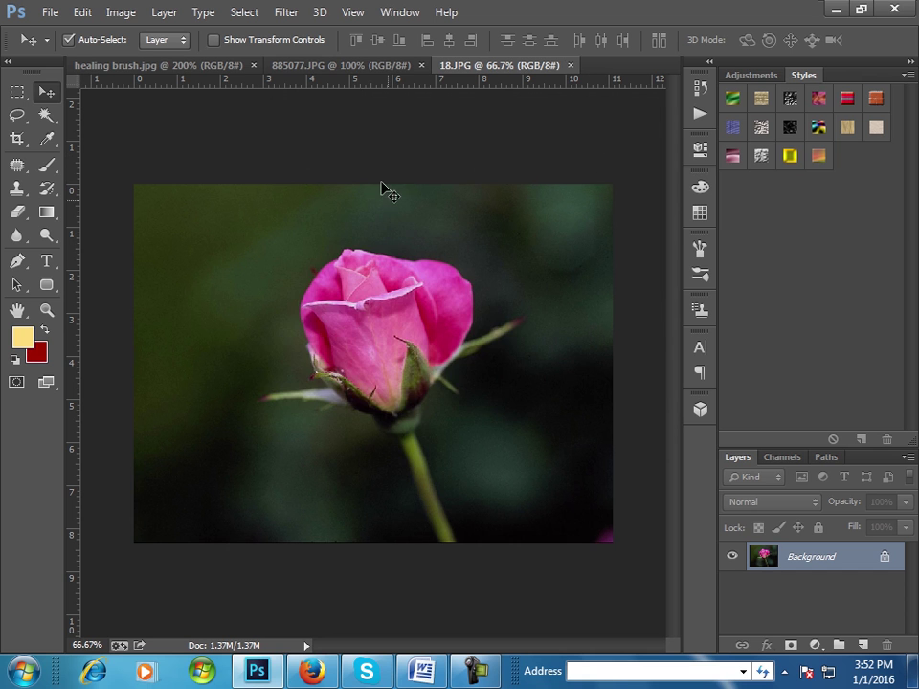
- Preview Wave with 70 generators and cancel it without applying
left_click(287, 12)
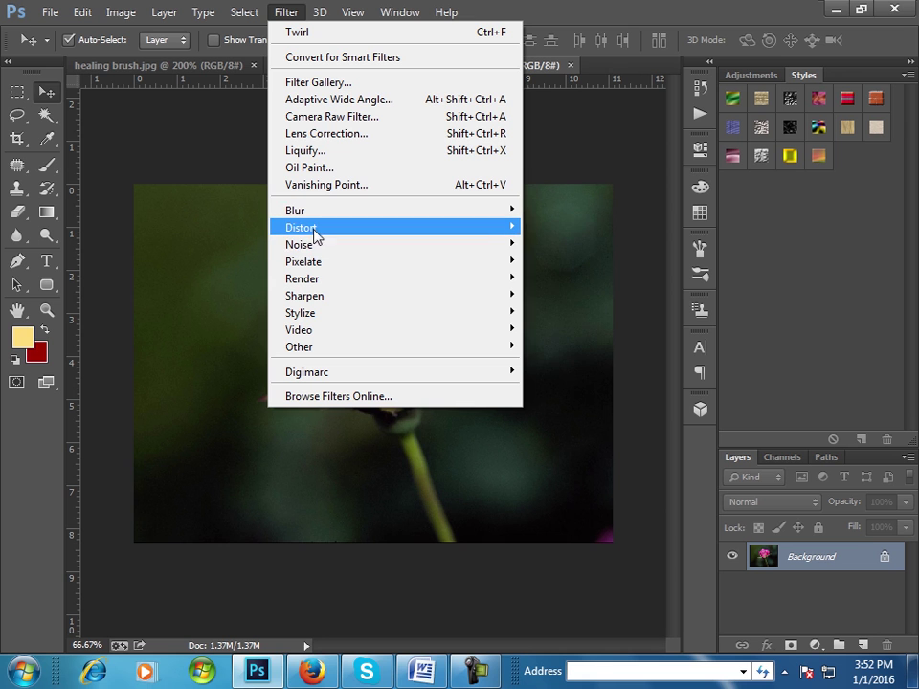
left_click(573, 348)
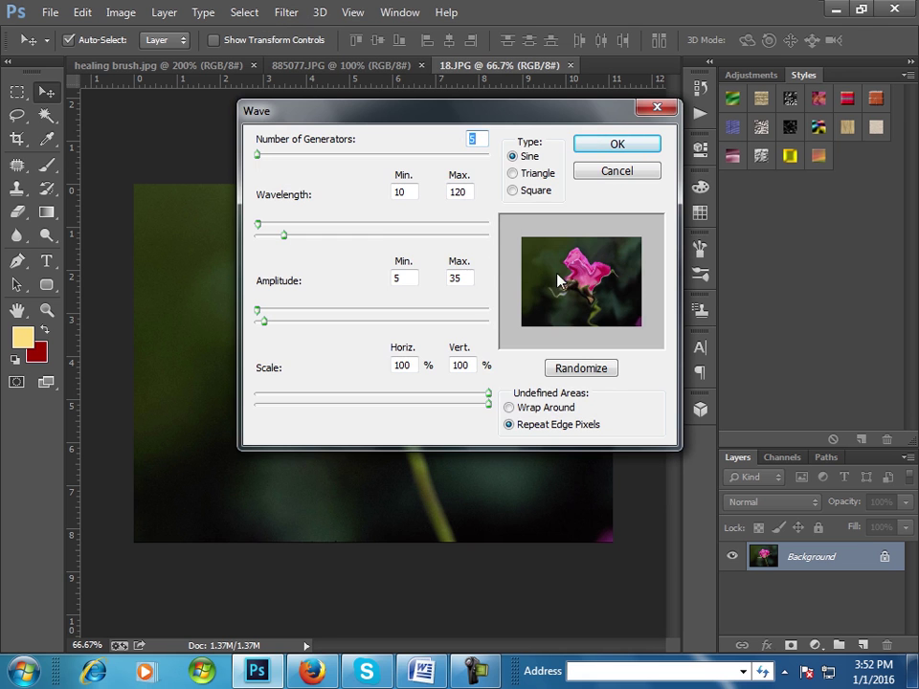
left_click_drag(258, 154, 272, 154)
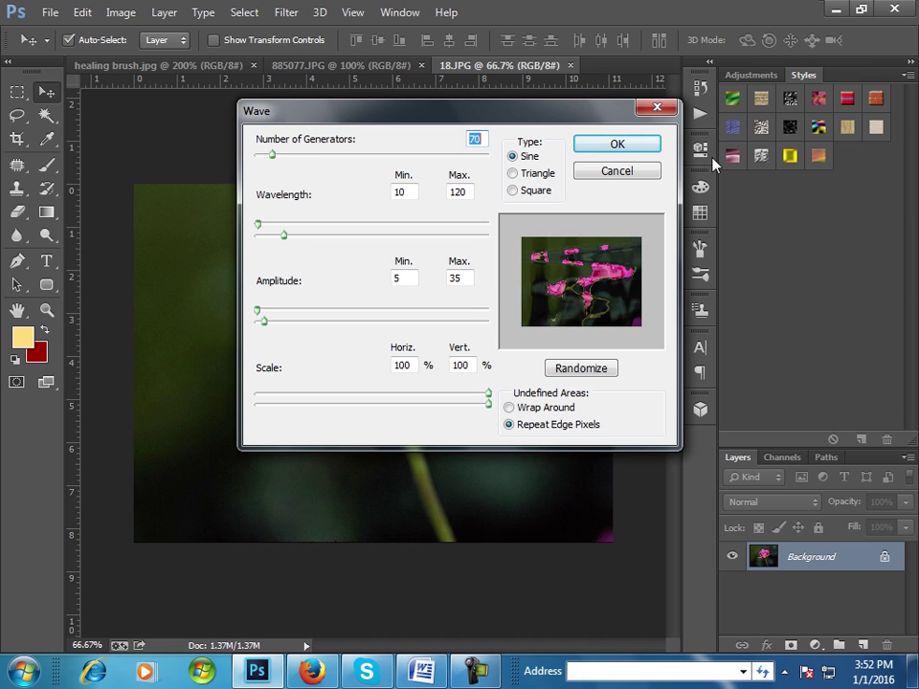
left_click(651, 174)
left_click(286, 12)
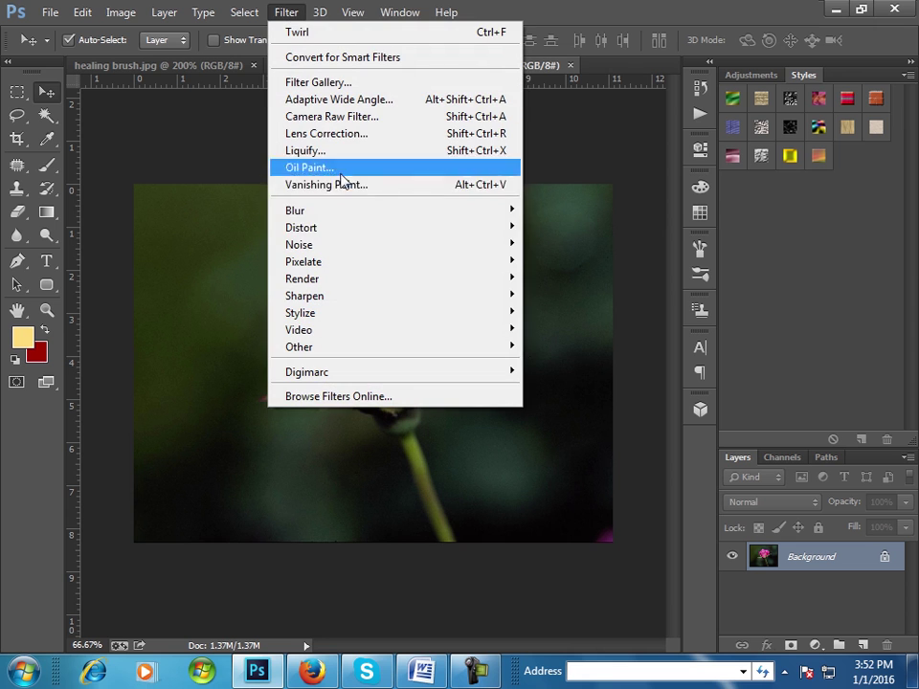
mouse_move(300, 227)
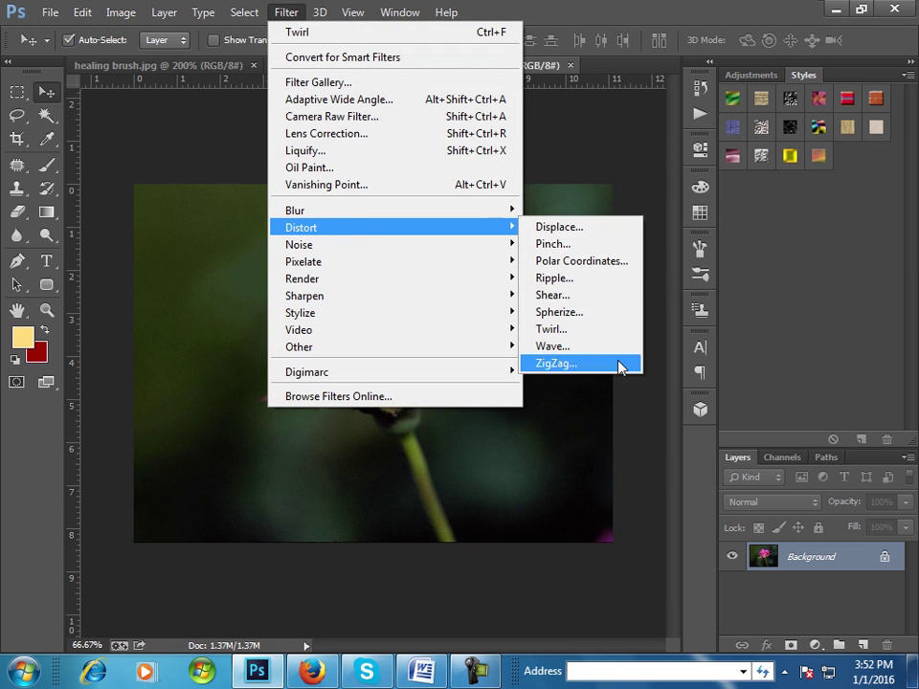
- Apply ZigZag with the defaults: Amount 10, Ridges 5, Pond Ripples style
left_click(565, 363)
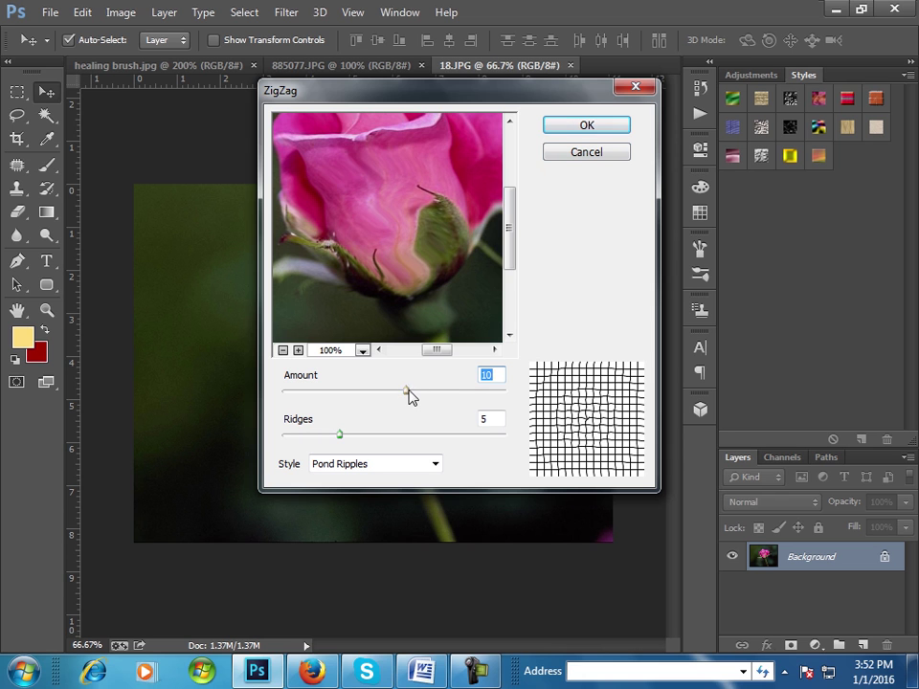
left_click(580, 135)
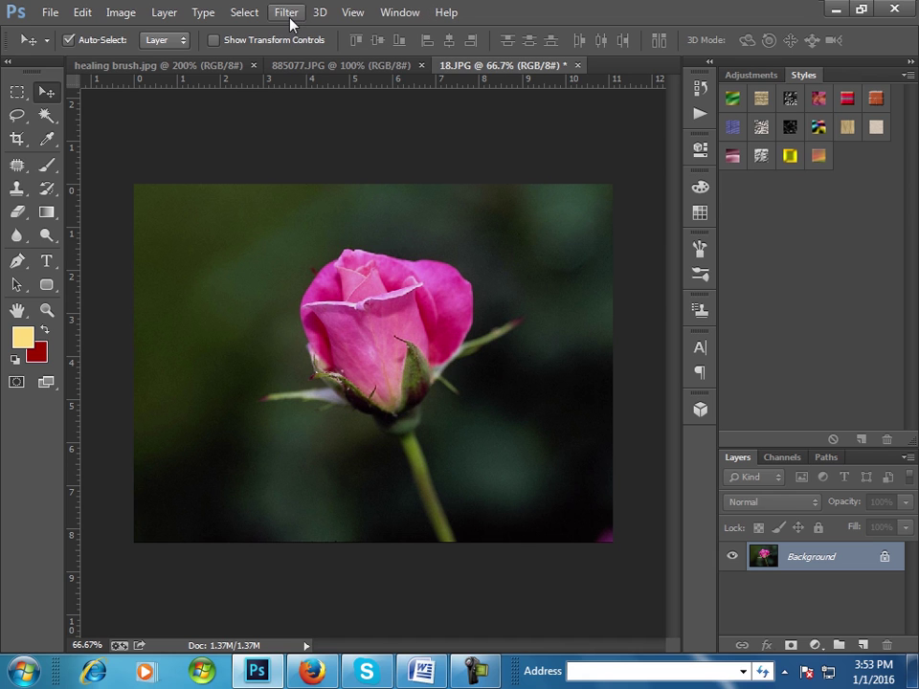
- Set the foreground colour to strong blue #0b2ee2
left_click(26, 341)
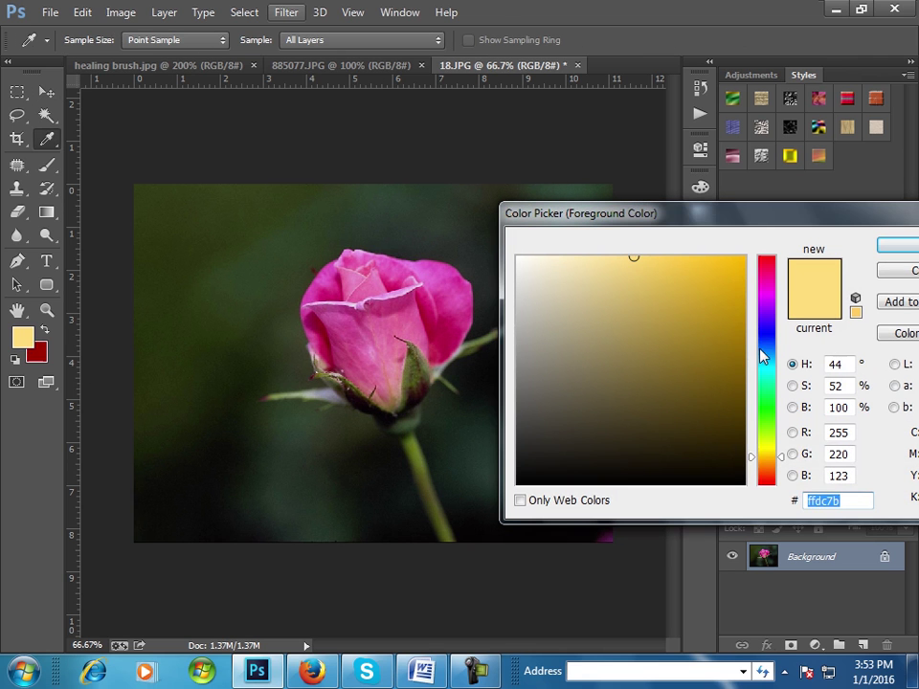
left_click(766, 339)
left_click(734, 283)
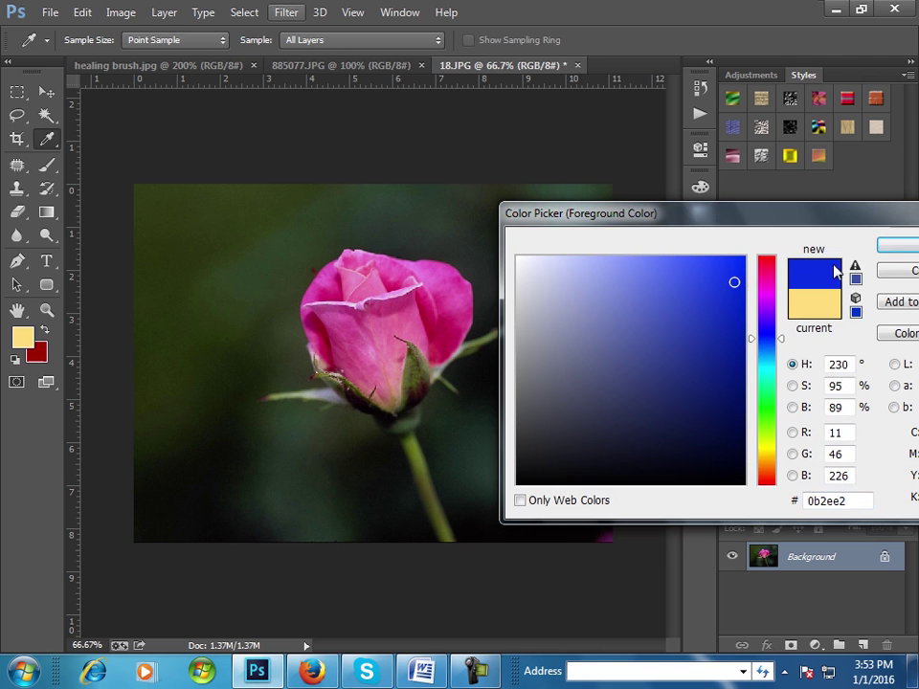
left_click(897, 251)
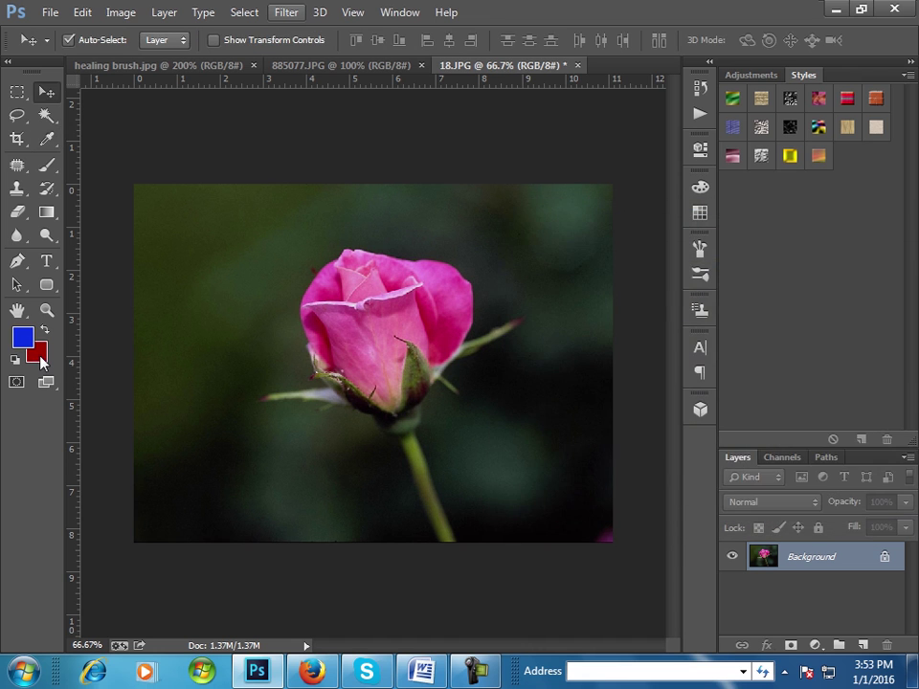
- Set the background colour to very pale pink #fbf4f4
left_click(40, 356)
left_click(599, 300)
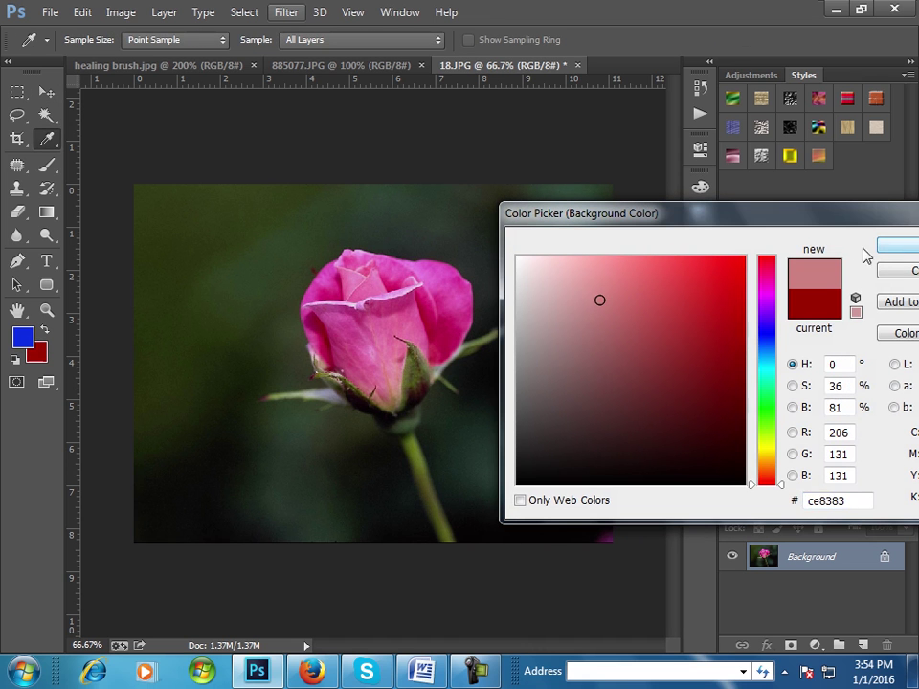
left_click_drag(543, 258, 520, 259)
left_click(912, 250)
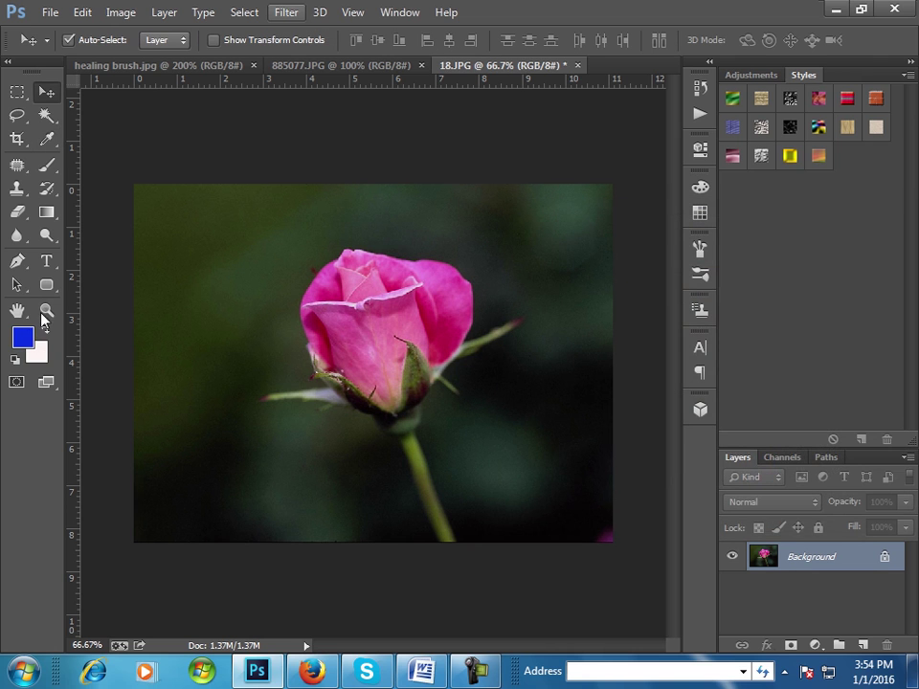
- Render blue-and-white Clouds over the whole image, replacing the rose photo
left_click(286, 12)
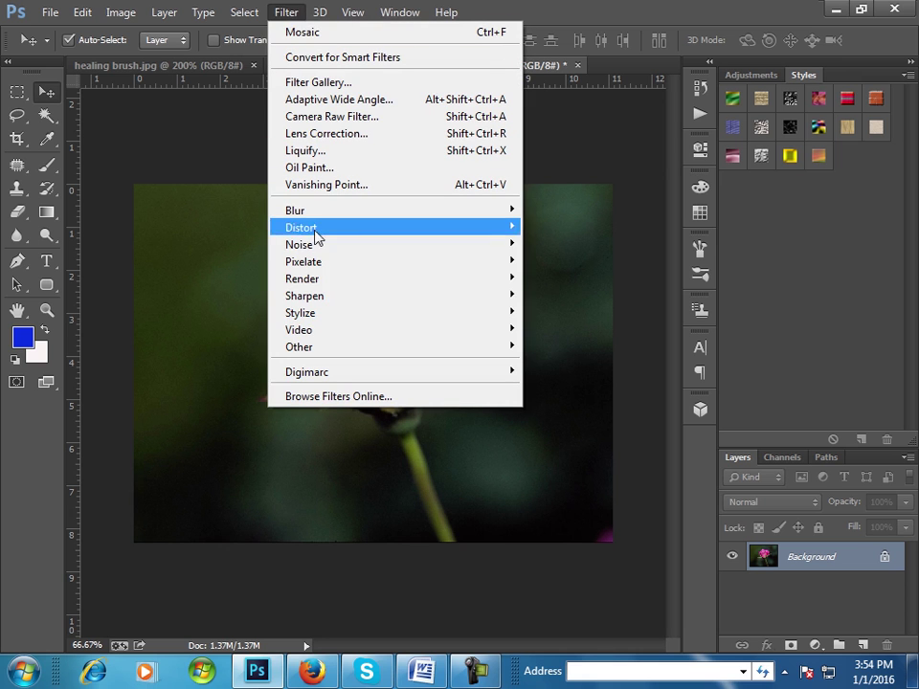
mouse_move(302, 279)
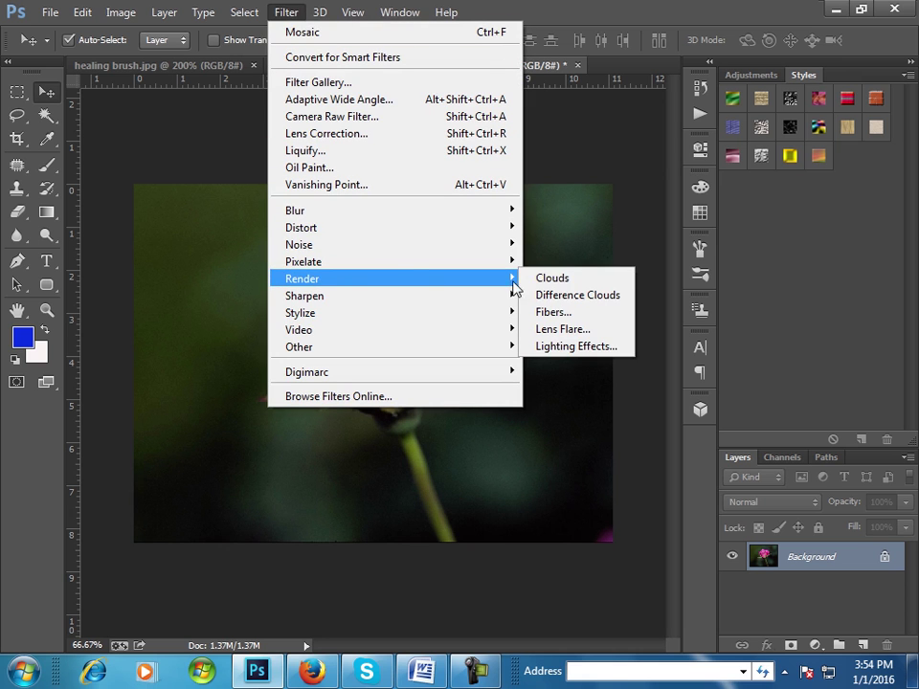
left_click(547, 279)
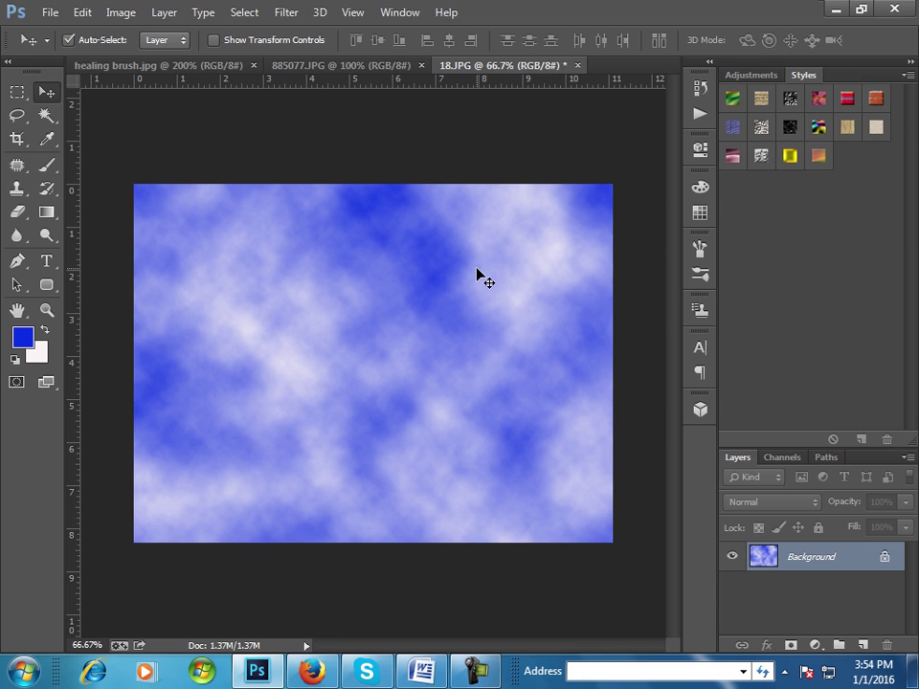
left_click(287, 13)
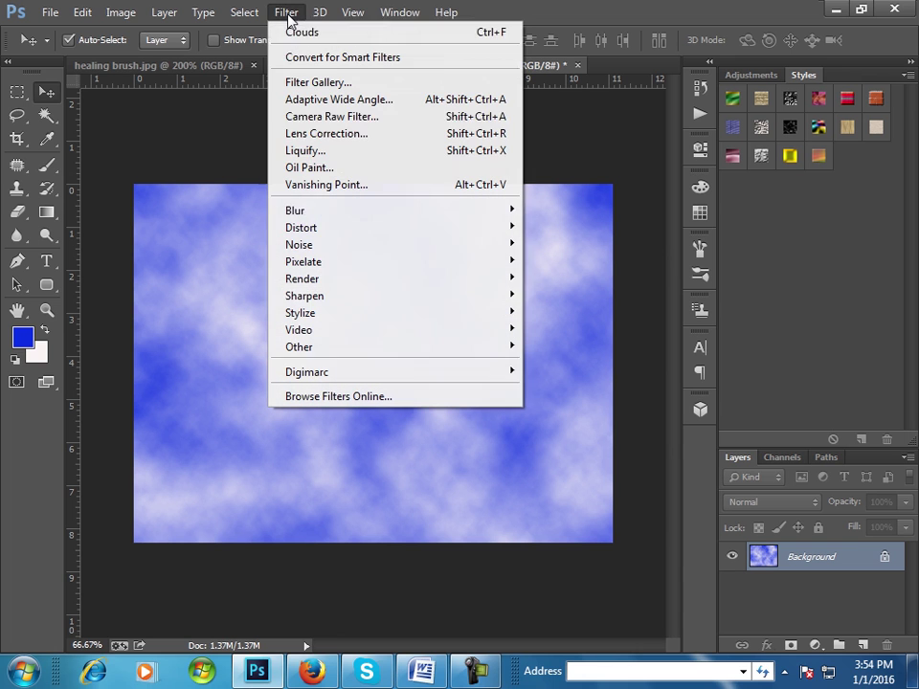
mouse_move(303, 279)
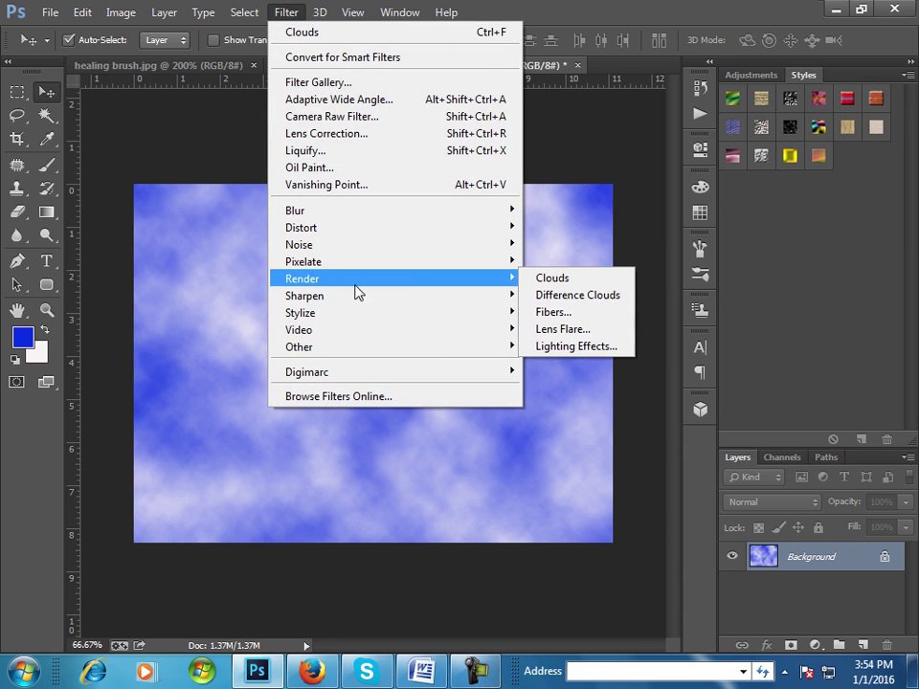
left_click(565, 293)
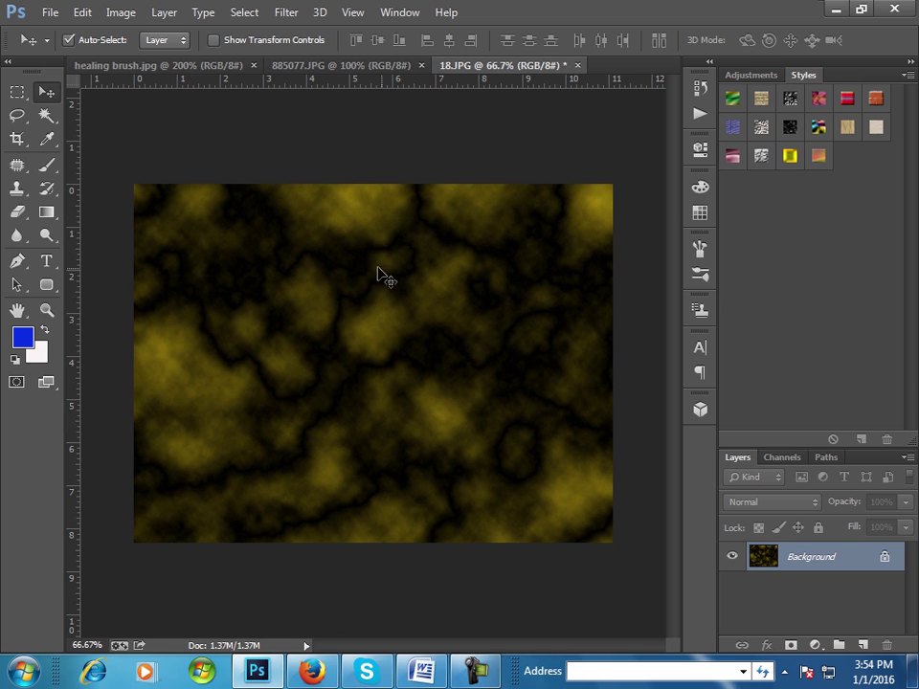
key("ctrl+z")
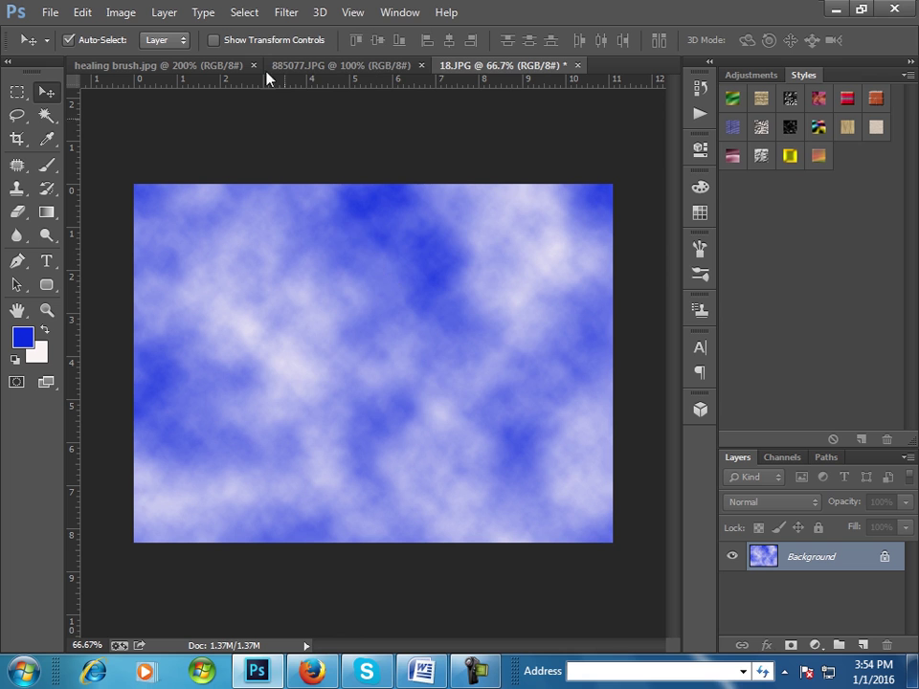
left_click(286, 11)
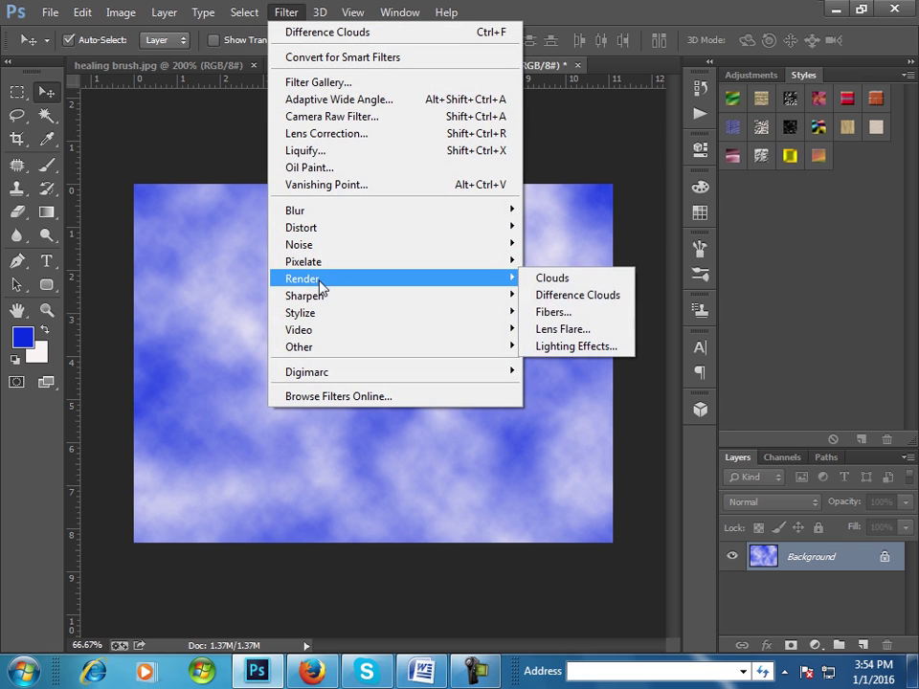
left_click(551, 313)
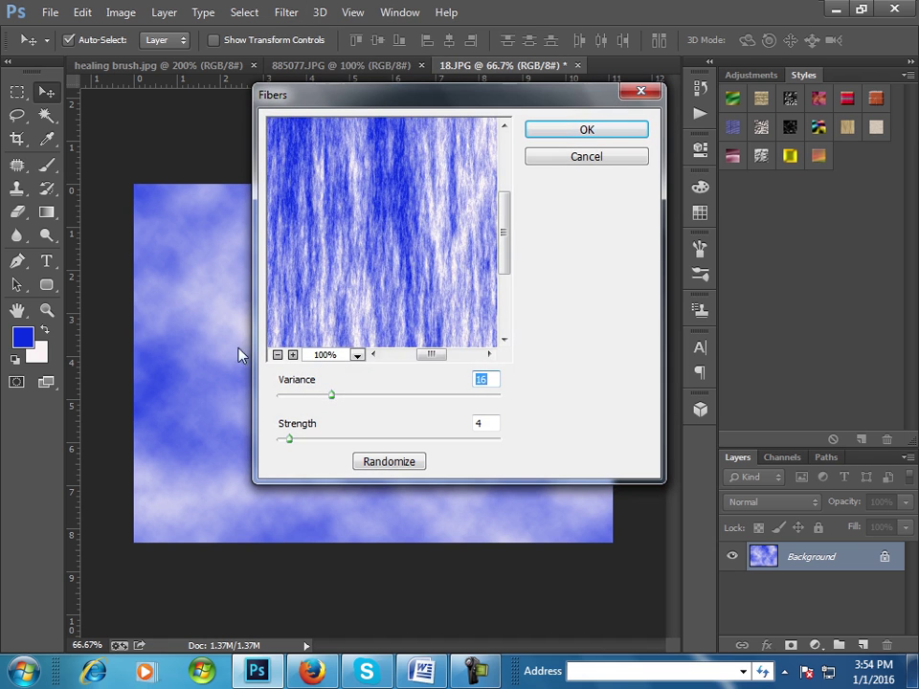
left_click(609, 133)
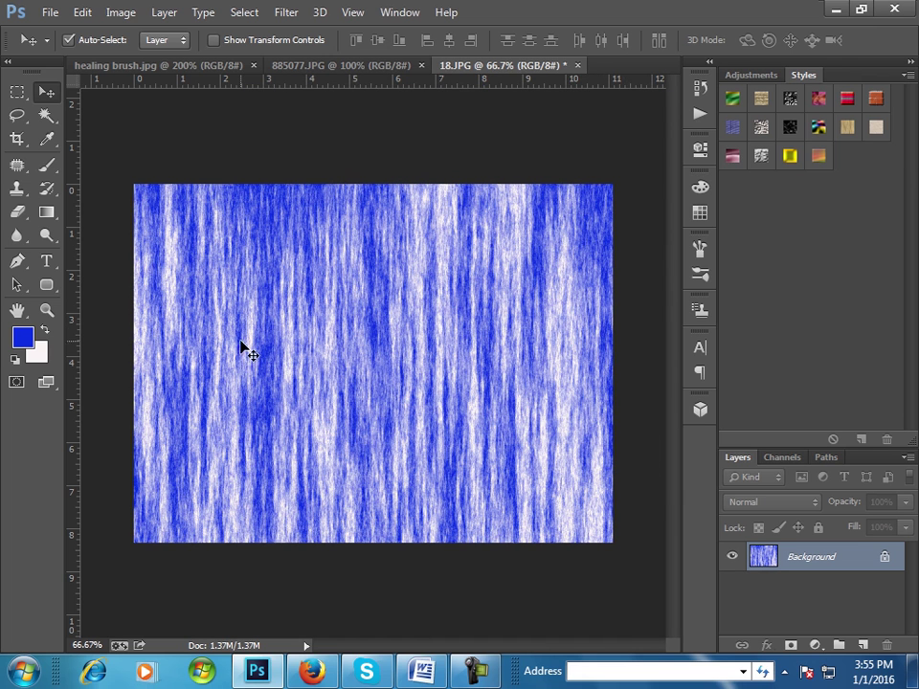
key("ctrl+z")
left_click(299, 12)
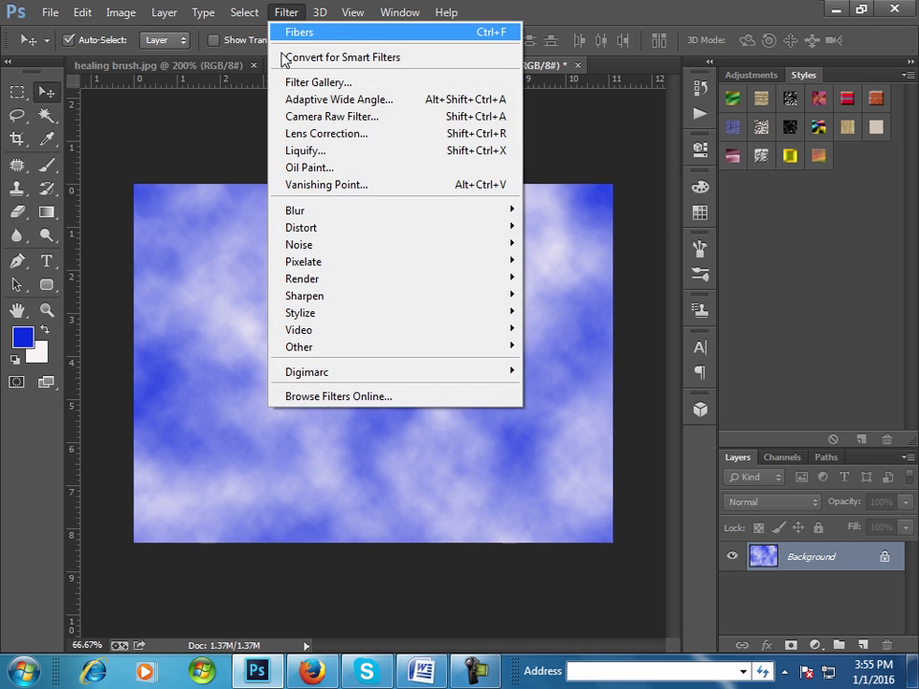
left_click(148, 156)
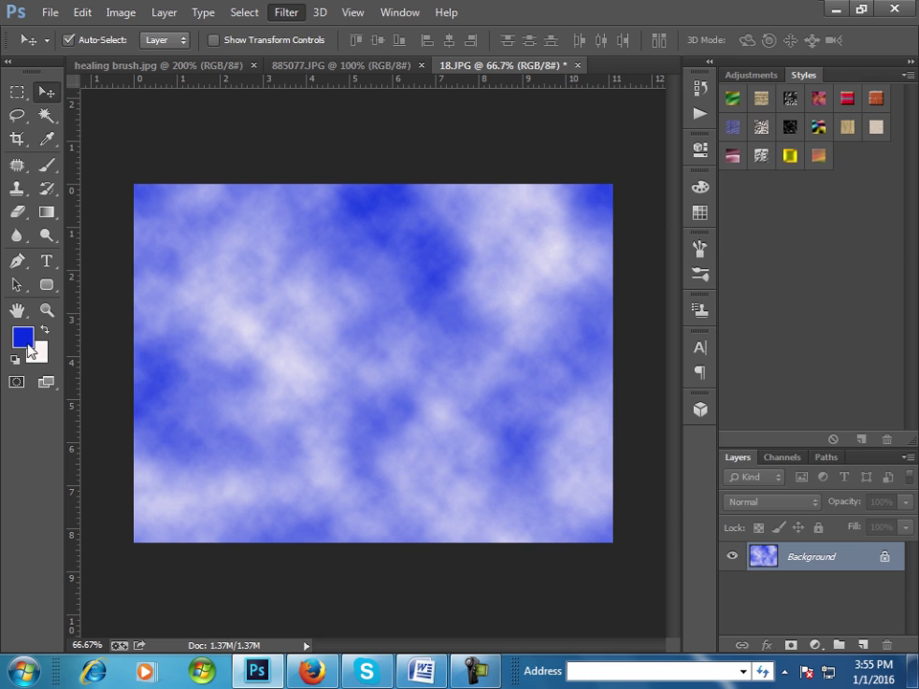
- Set the foreground colour to golden yellow #d0a216
left_click(23, 338)
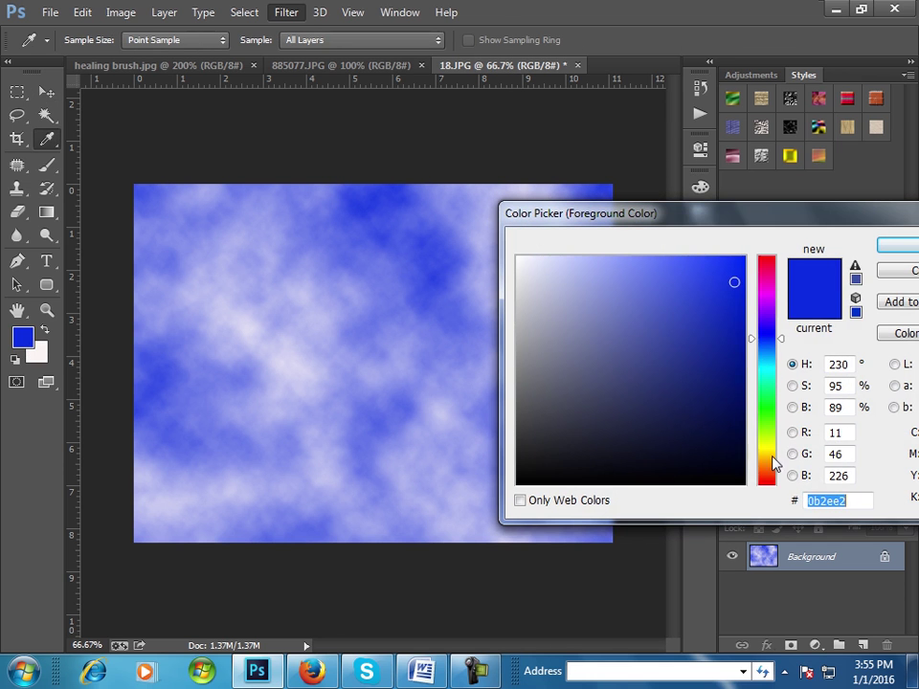
left_click(772, 457)
left_click(721, 298)
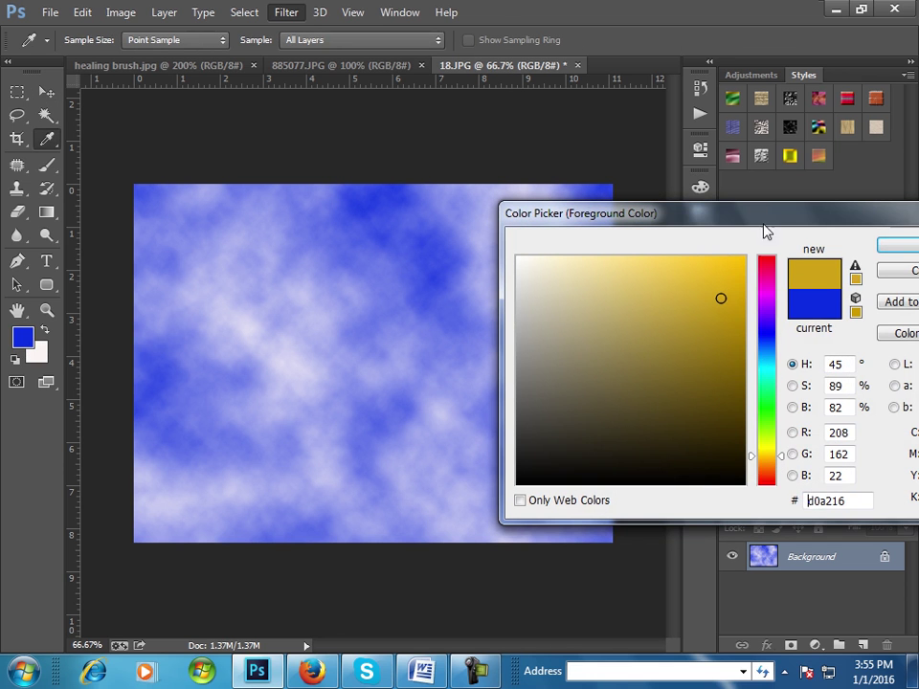
left_click(732, 263)
left_click(914, 249)
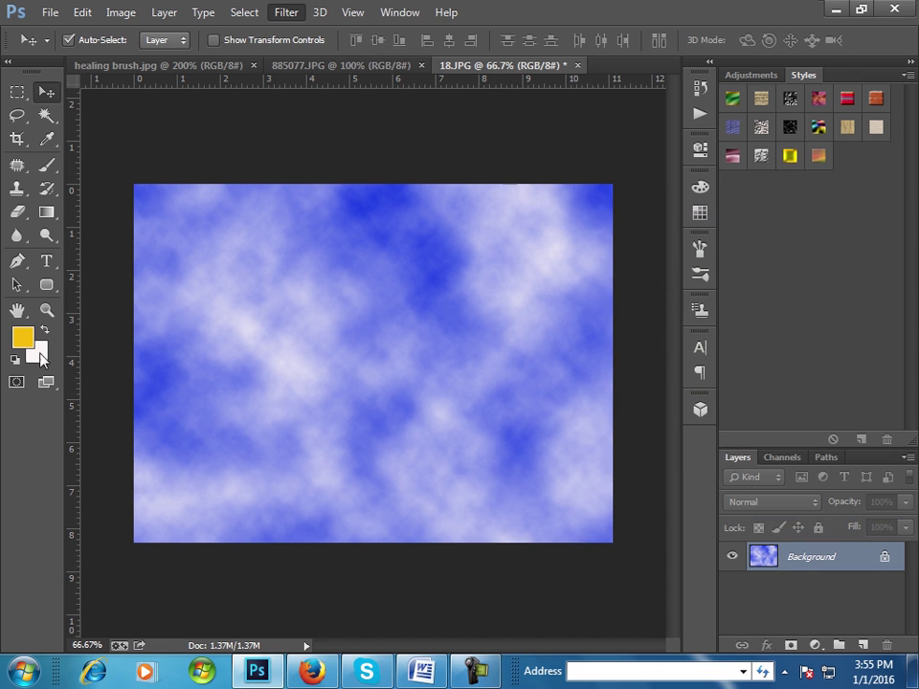
- Set the background colour to red #d94848
left_click(41, 361)
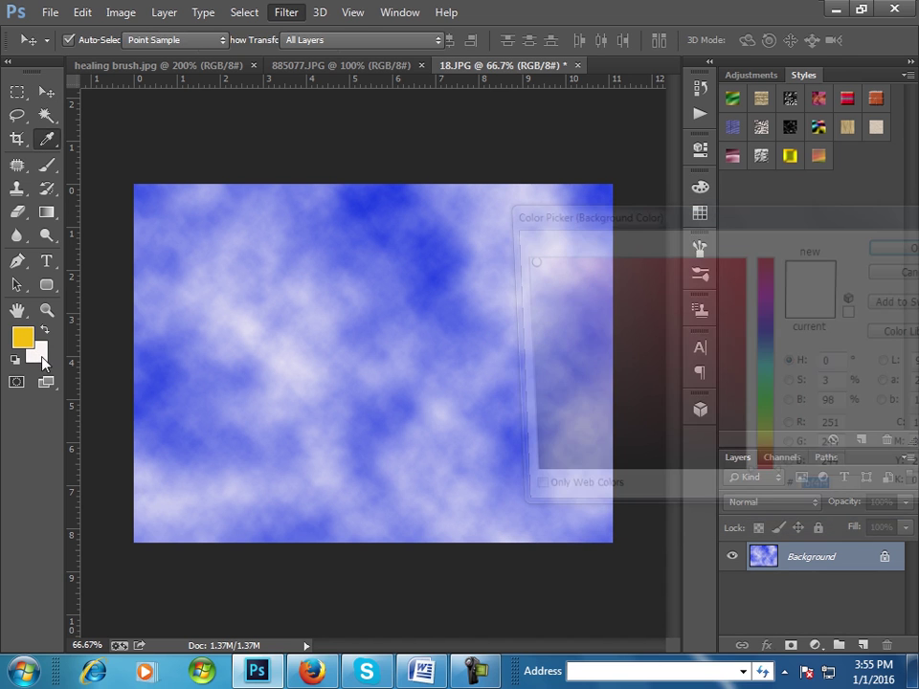
left_click(665, 289)
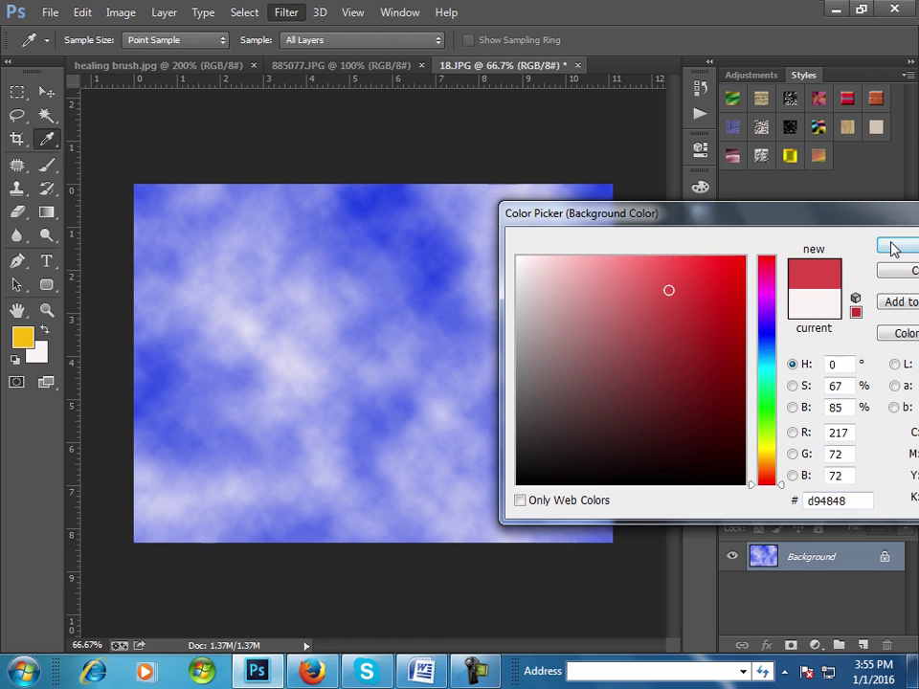
left_click(892, 248)
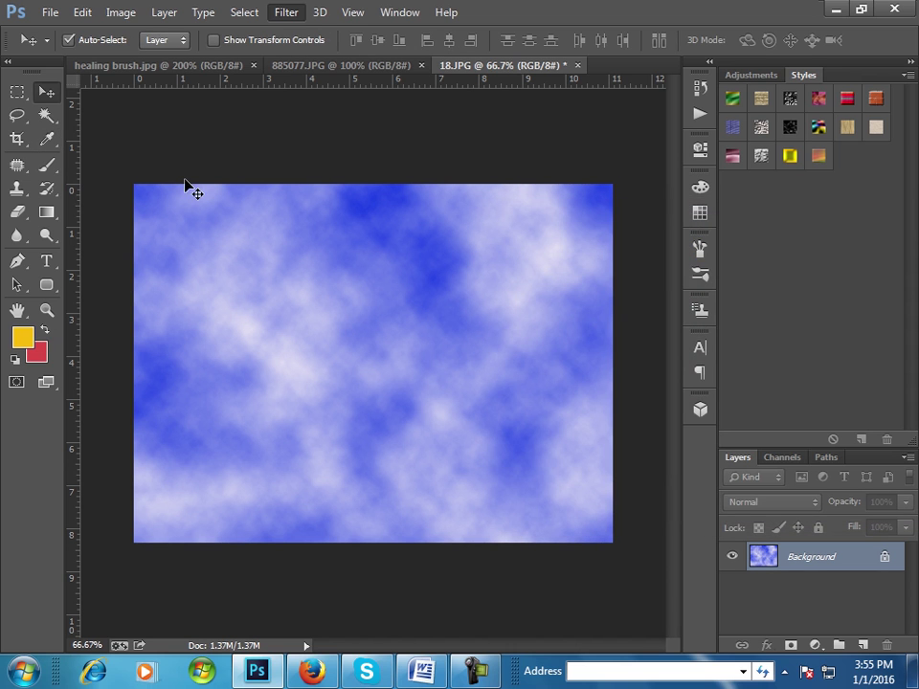
left_click(291, 16)
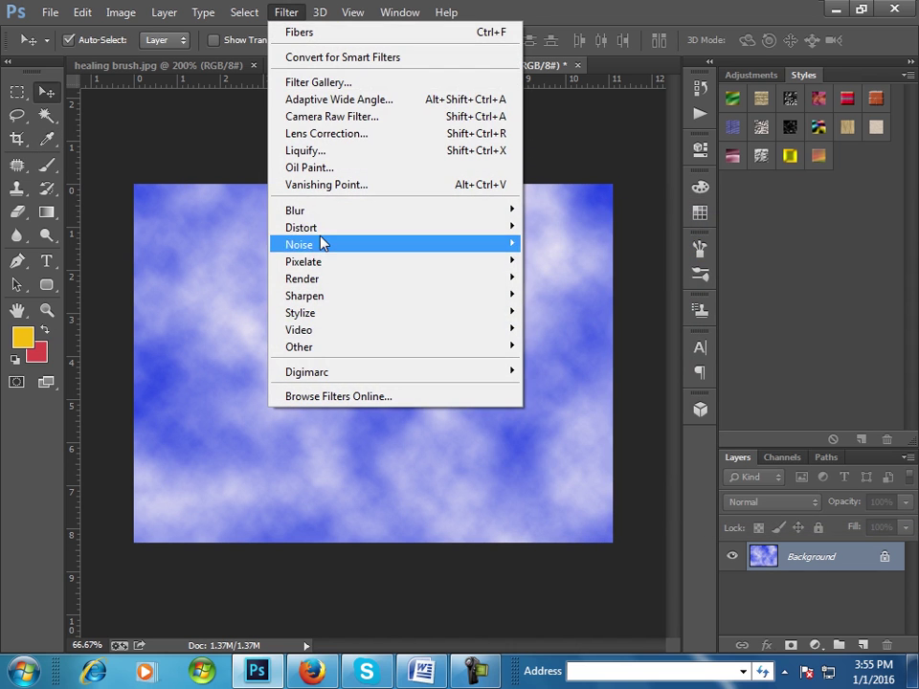
mouse_move(303, 278)
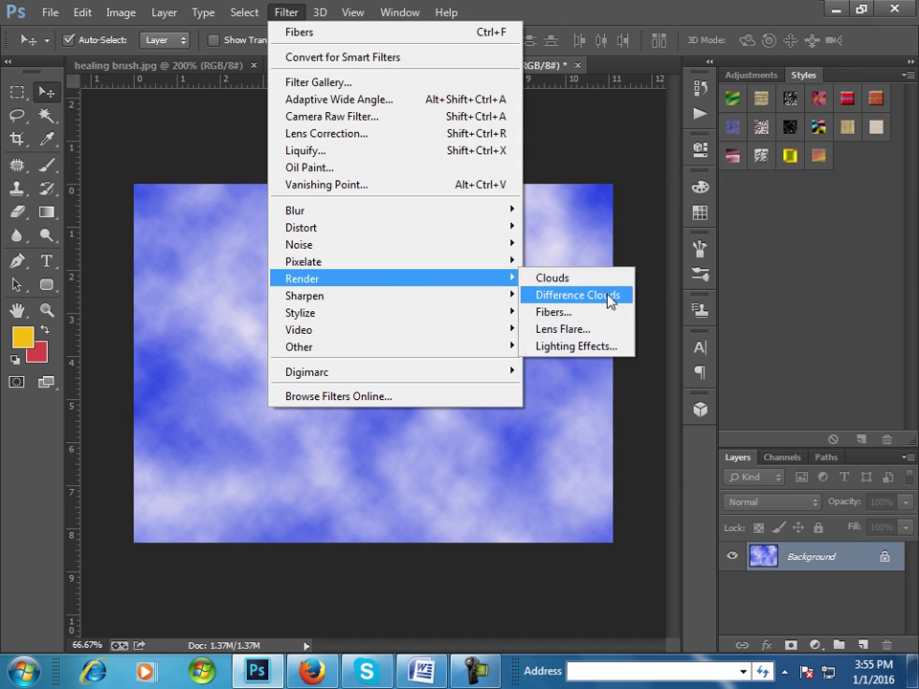
- Render yellow-and-red Fibers with Variance 21 and Strength 11 across the canvas
left_click(576, 314)
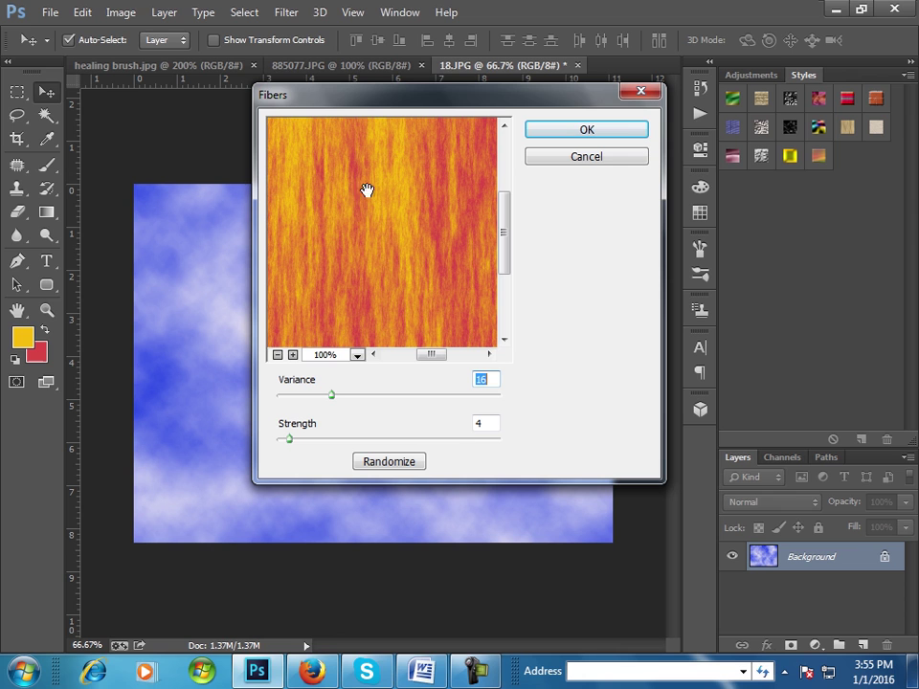
left_click(349, 398)
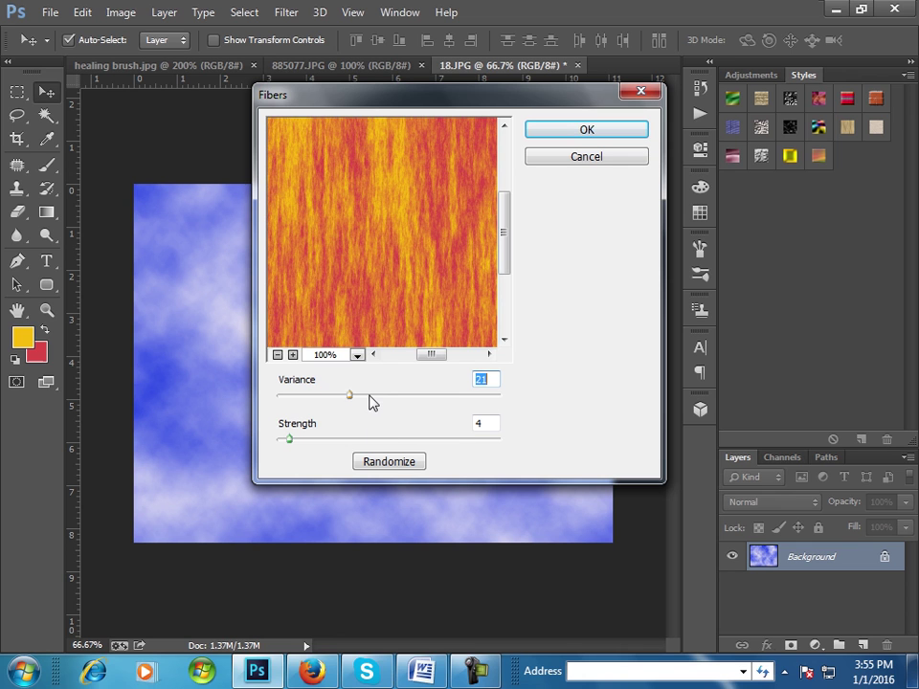
left_click(308, 439)
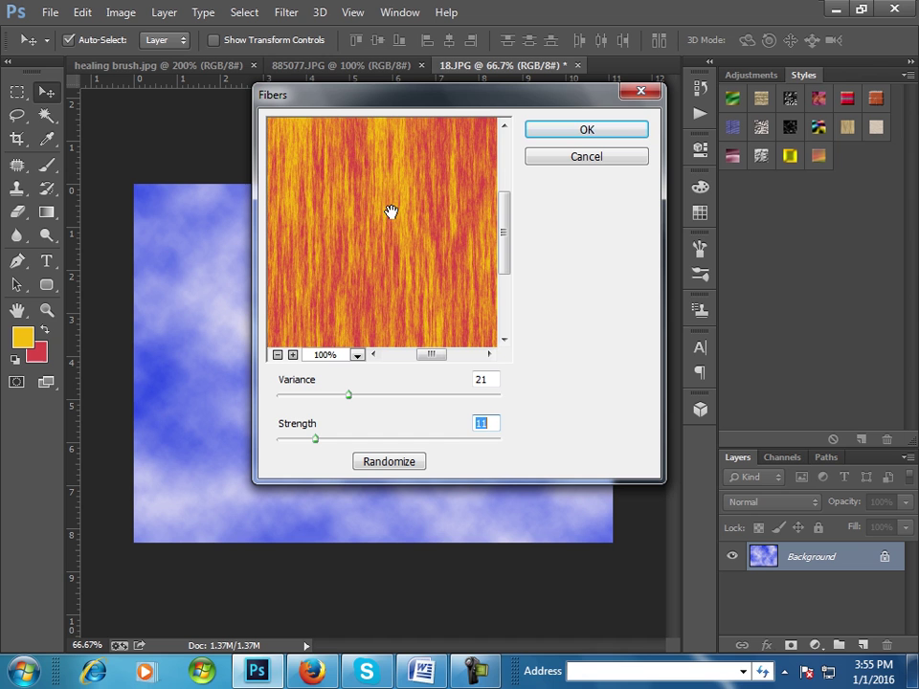
left_click(586, 132)
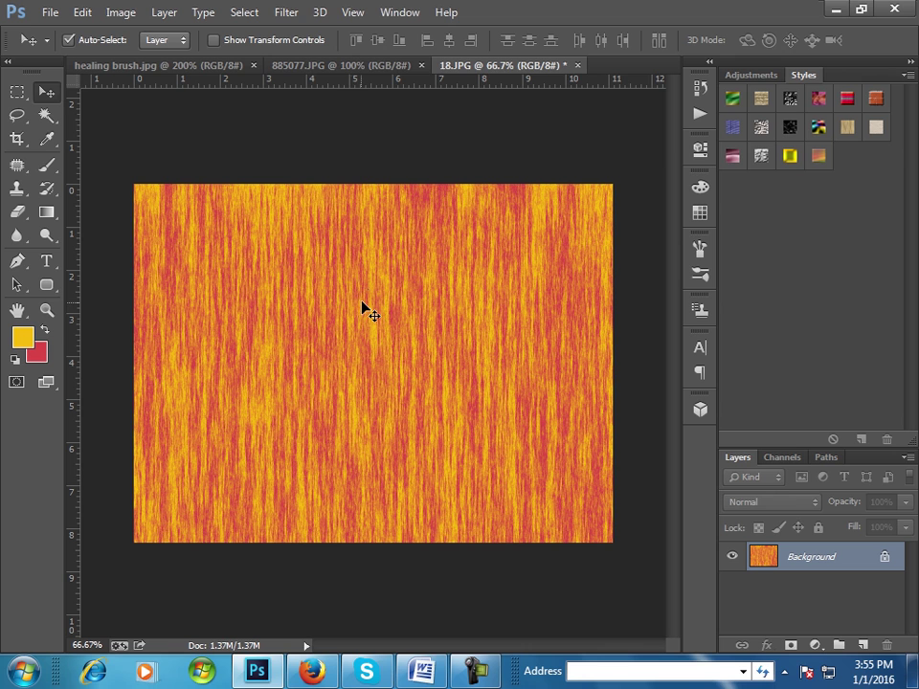
left_click(286, 13)
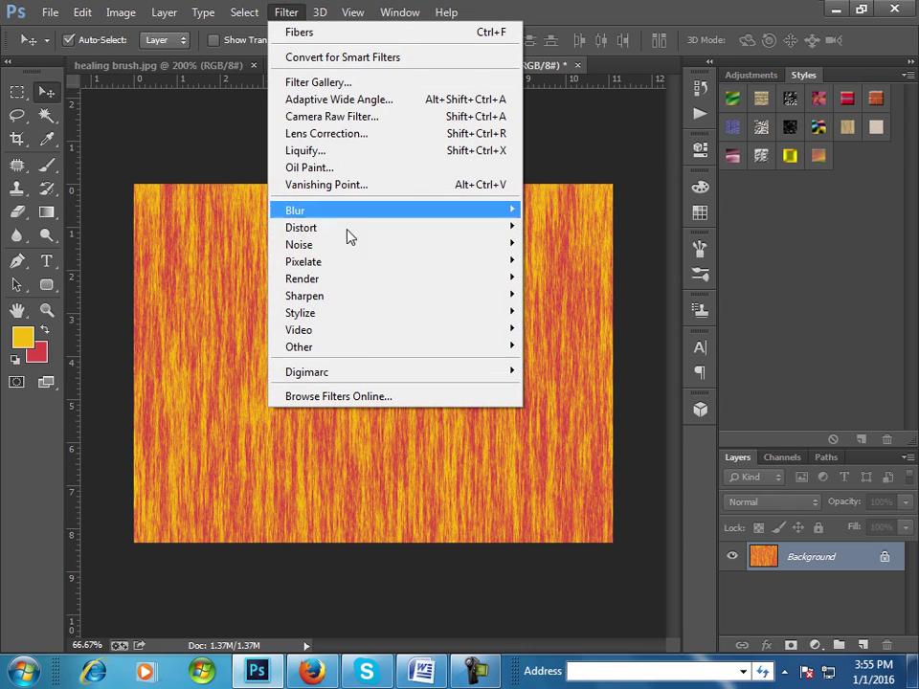
mouse_move(302, 278)
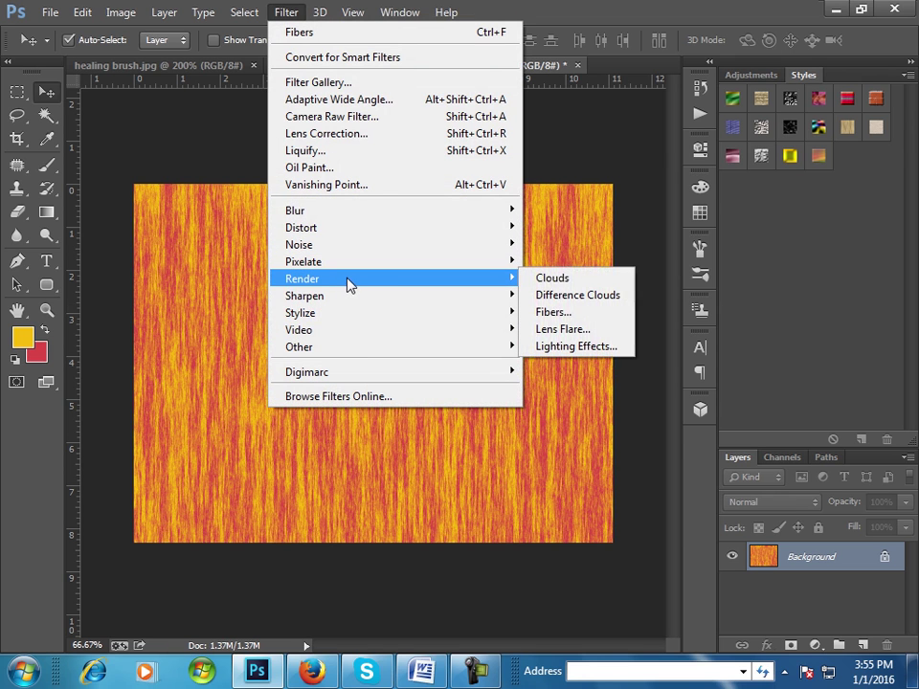
- Set the foreground to near-black #100c01 and fill the whole canvas with it
key("Escape")
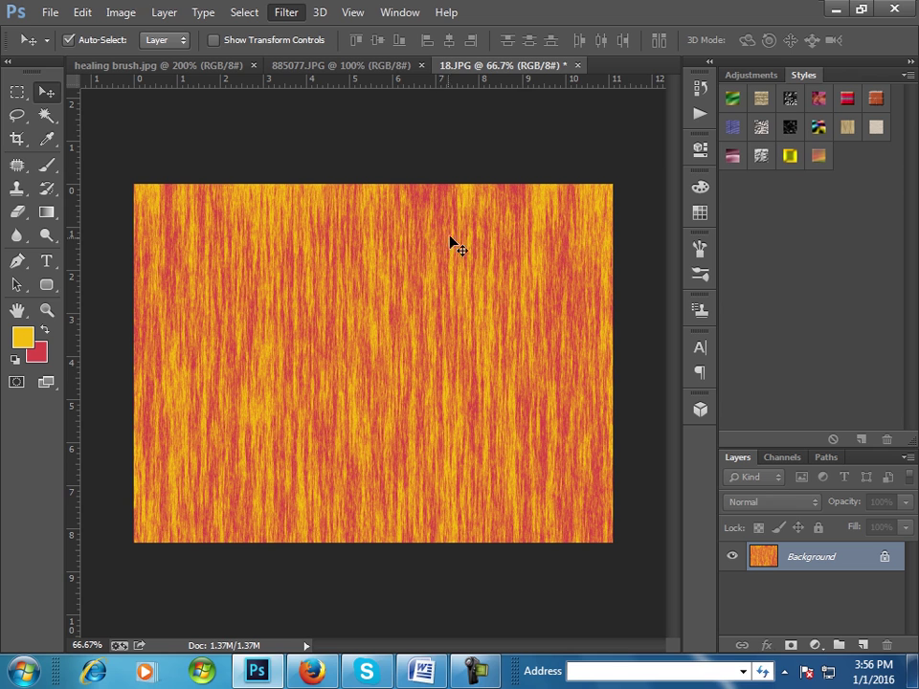
left_click(22, 337)
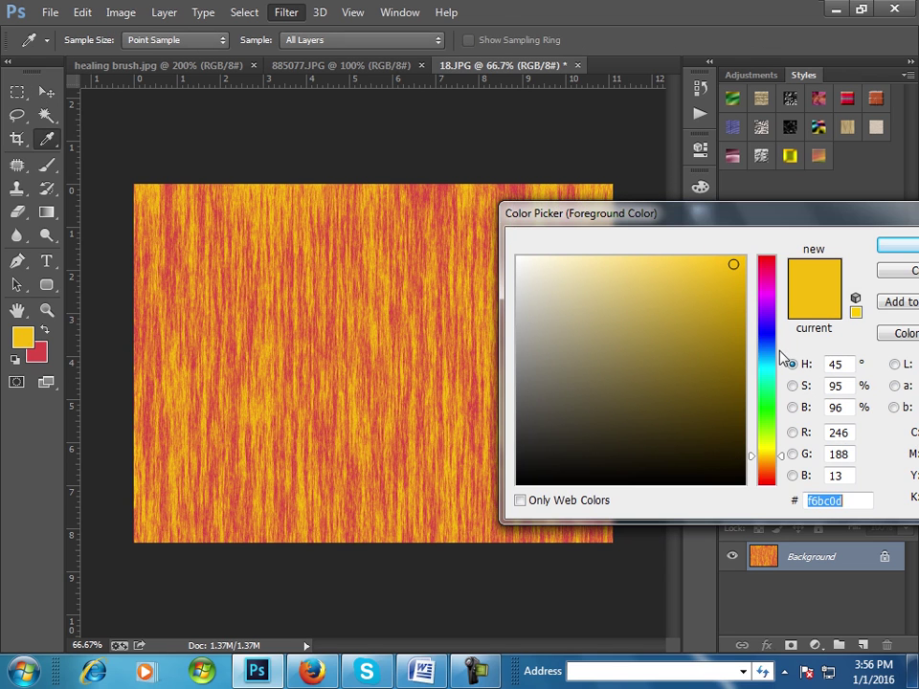
left_click(733, 469)
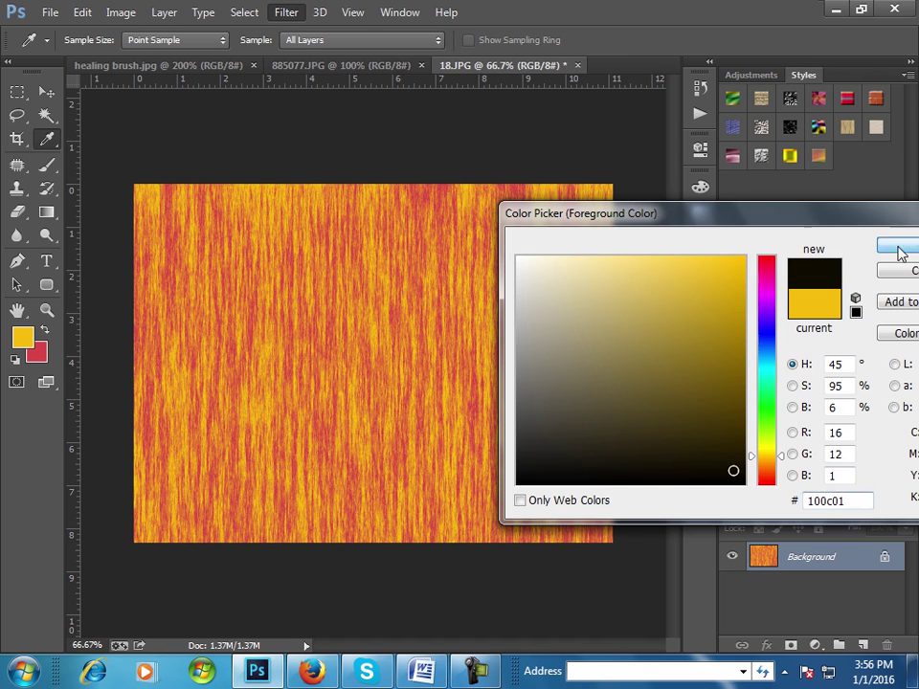
left_click(898, 247)
left_click(47, 213)
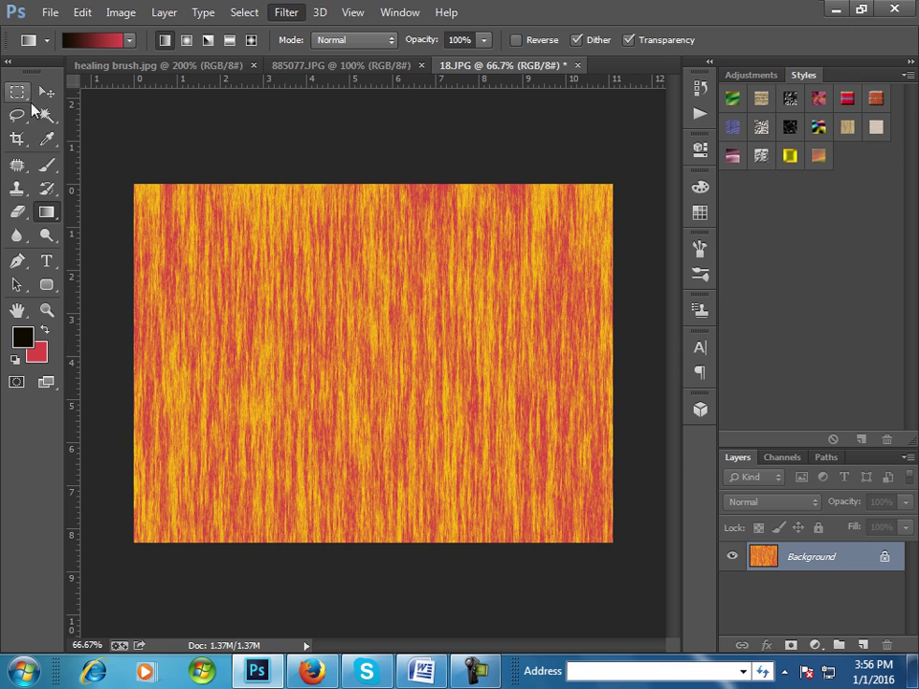
key("alt+BackSpace")
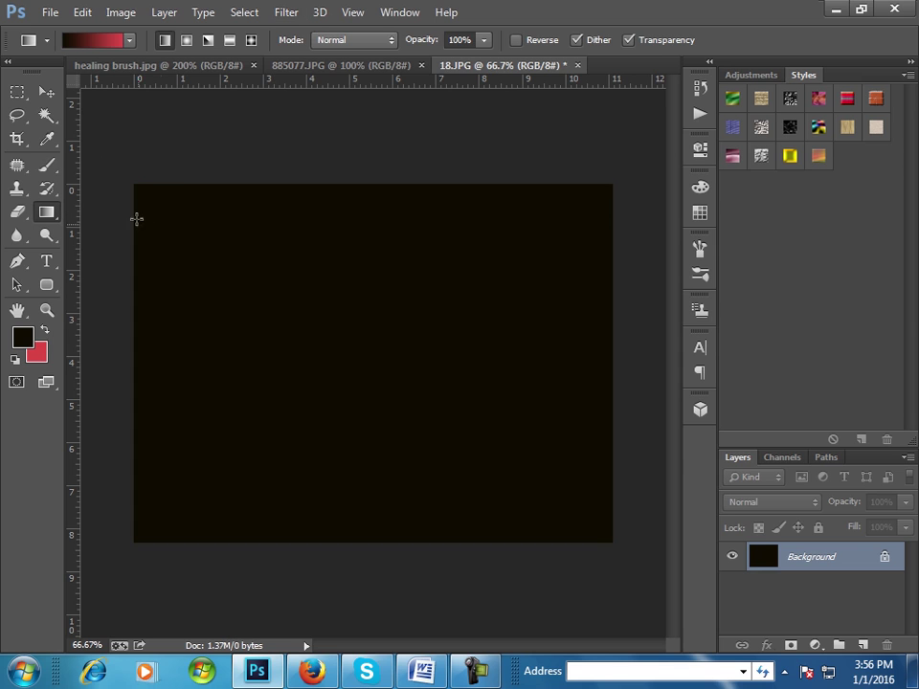
left_click(287, 13)
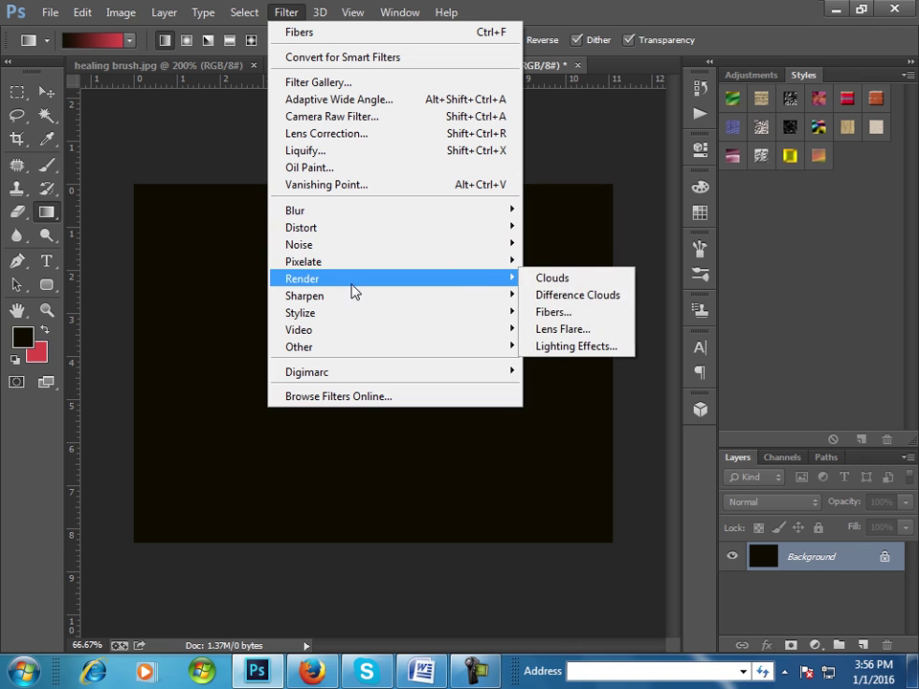
left_click(565, 329)
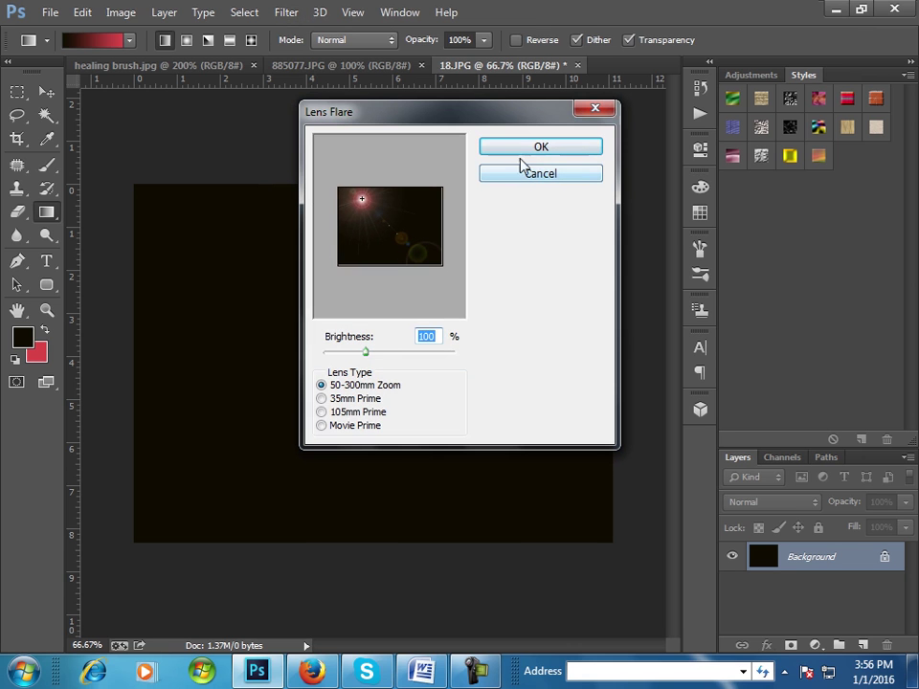
left_click(360, 202)
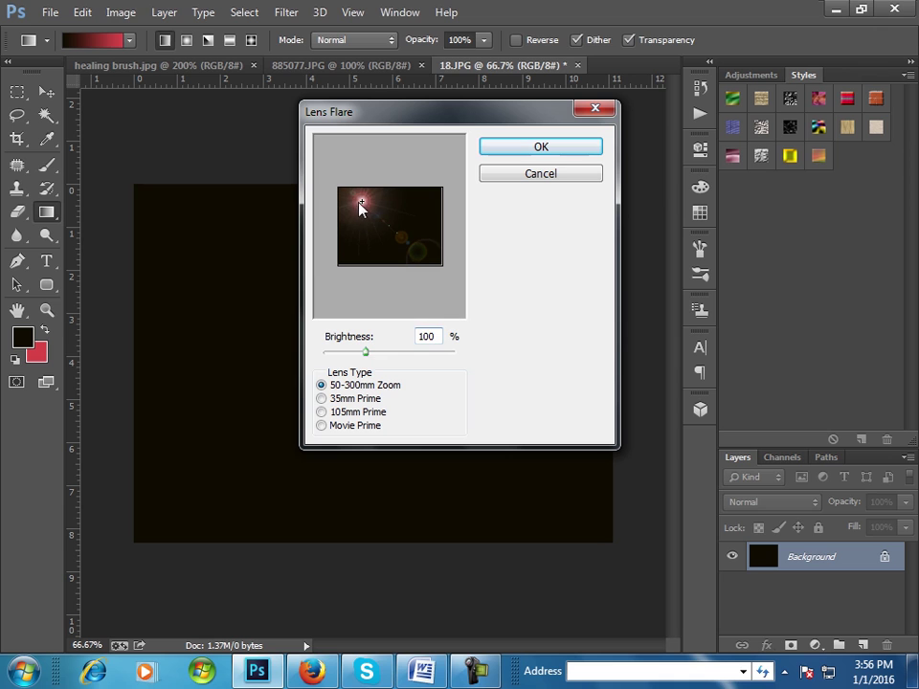
left_click(359, 204)
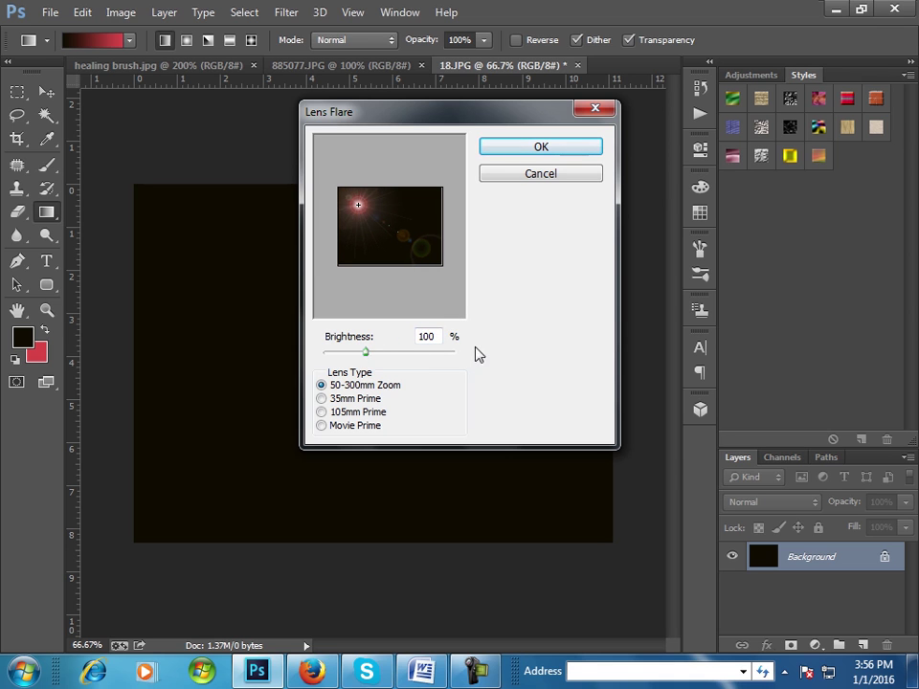
mouse_move(365, 352)
left_mouse_down()
mouse_move(394, 354)
mouse_move(373, 353)
left_mouse_up()
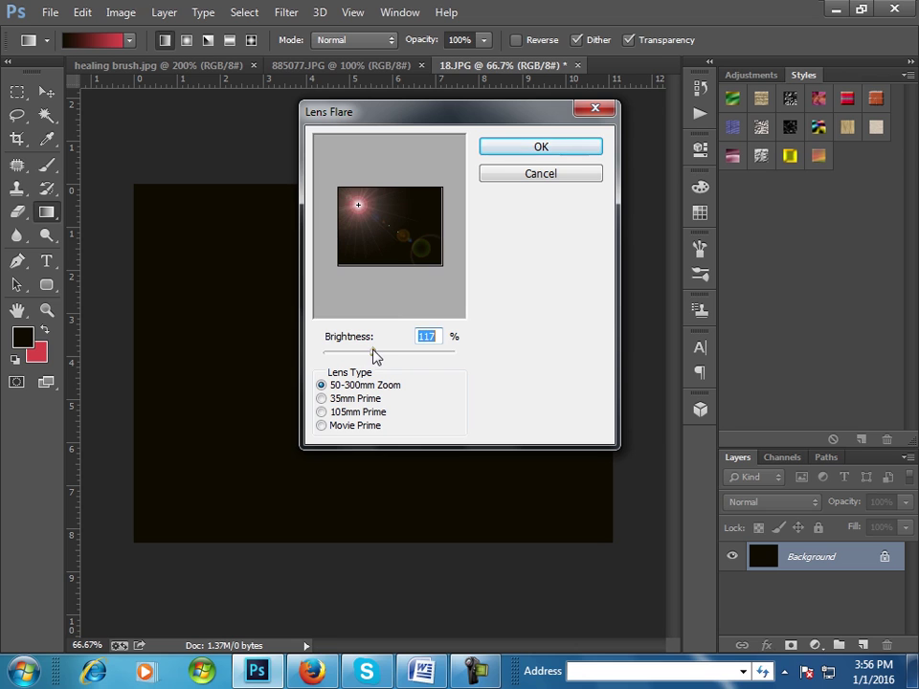
left_click(328, 399)
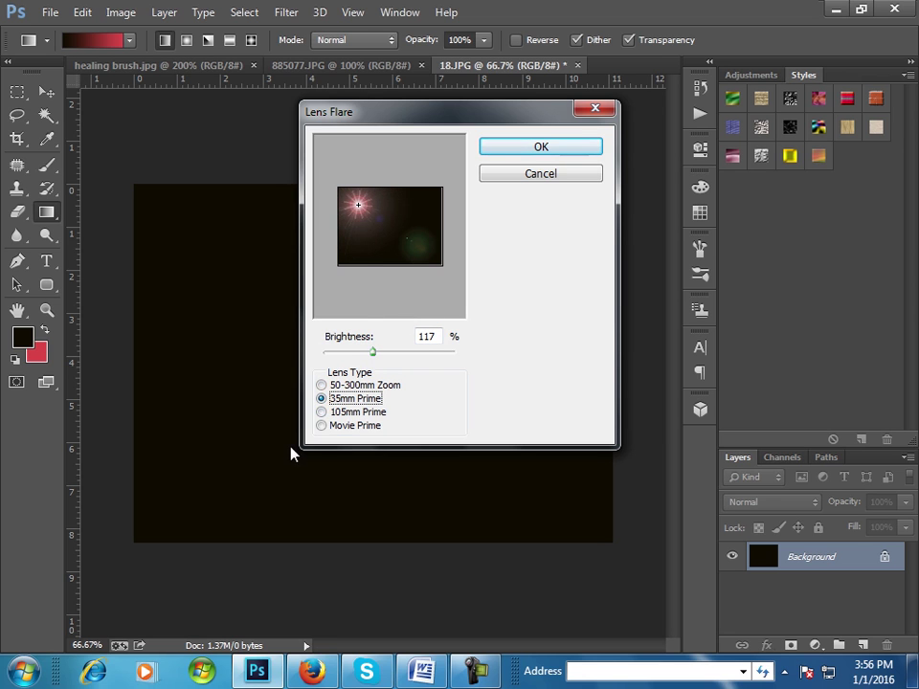
left_click(329, 413)
left_click(324, 385)
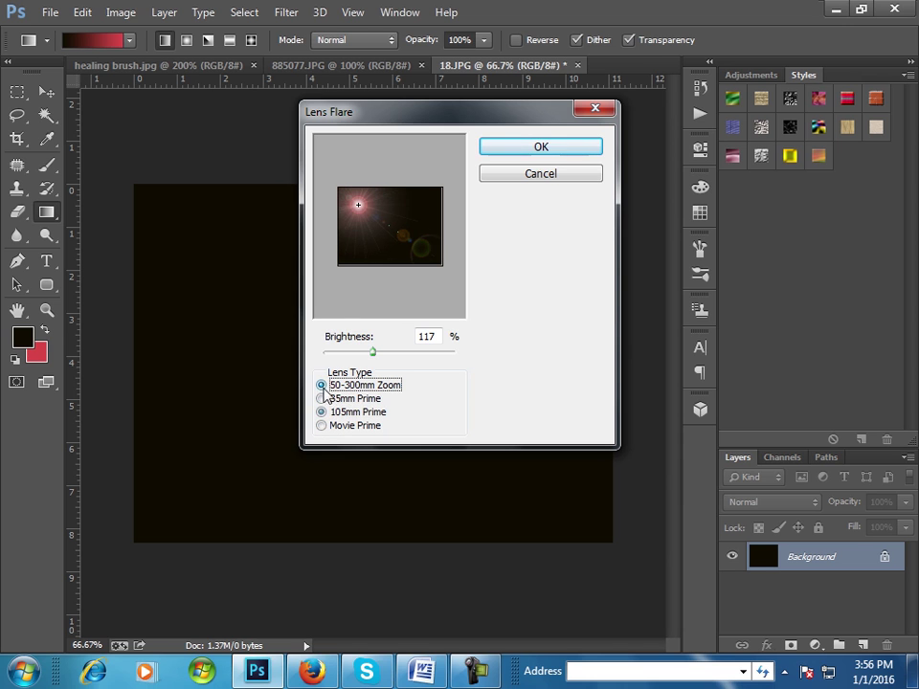
left_click(540, 147)
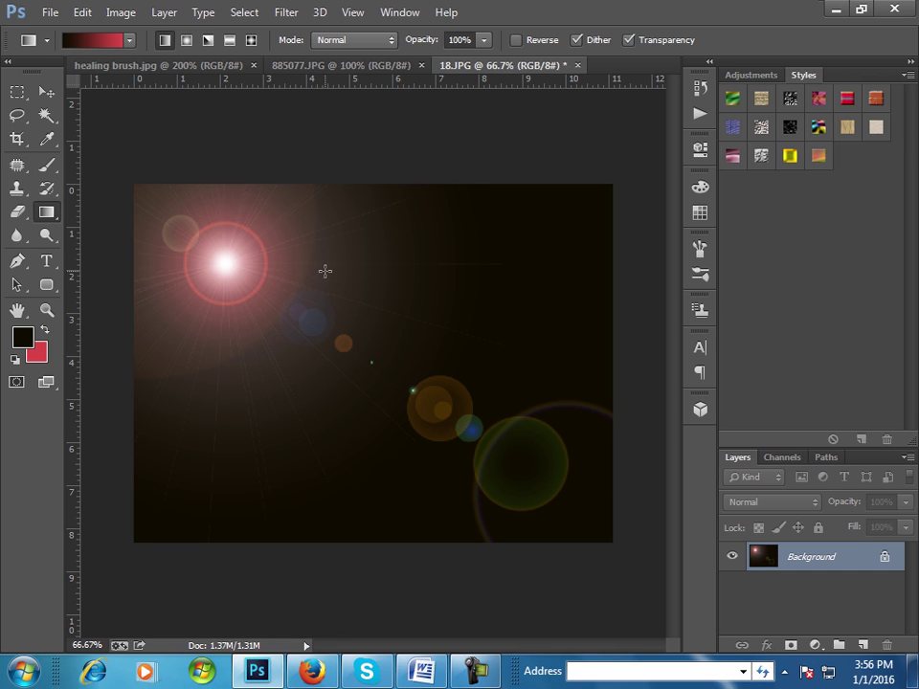
key("ctrl+z")
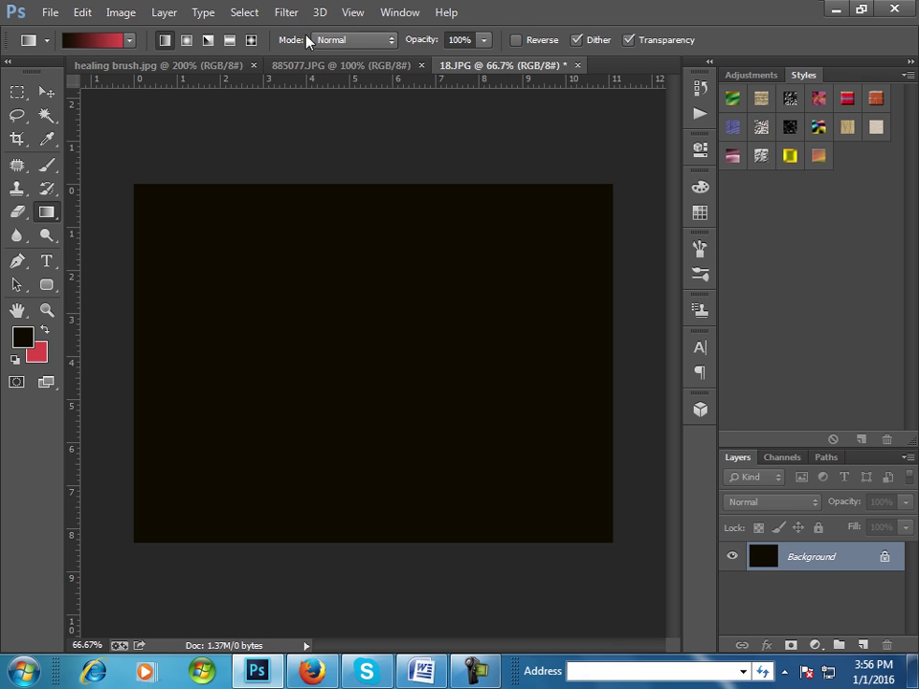
- In Lighting Effects, adjust the light's intensity and colour, then close the Properties panel group
left_click(289, 13)
mouse_move(303, 278)
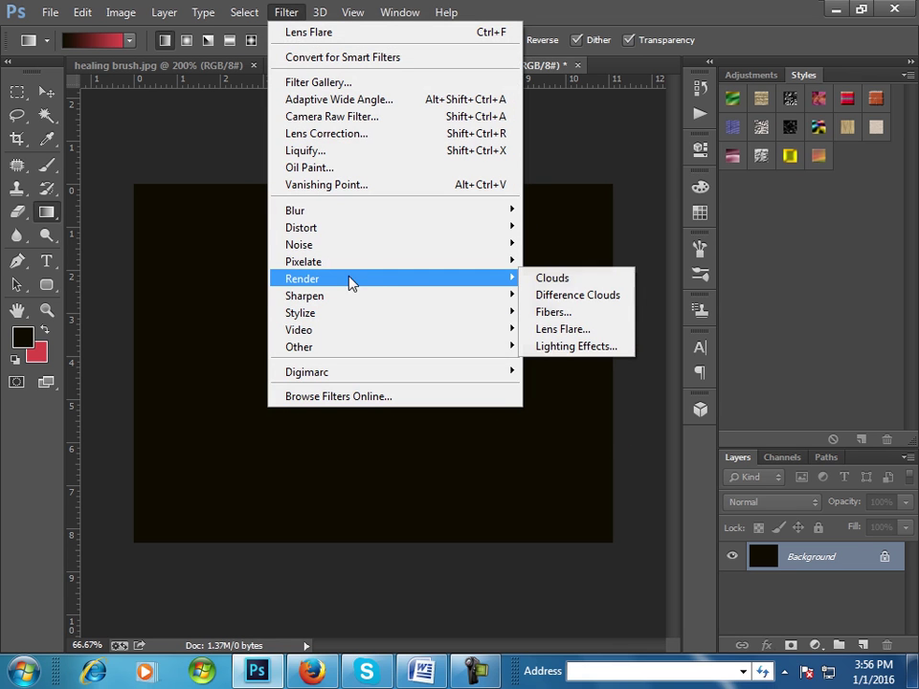
left_click(578, 347)
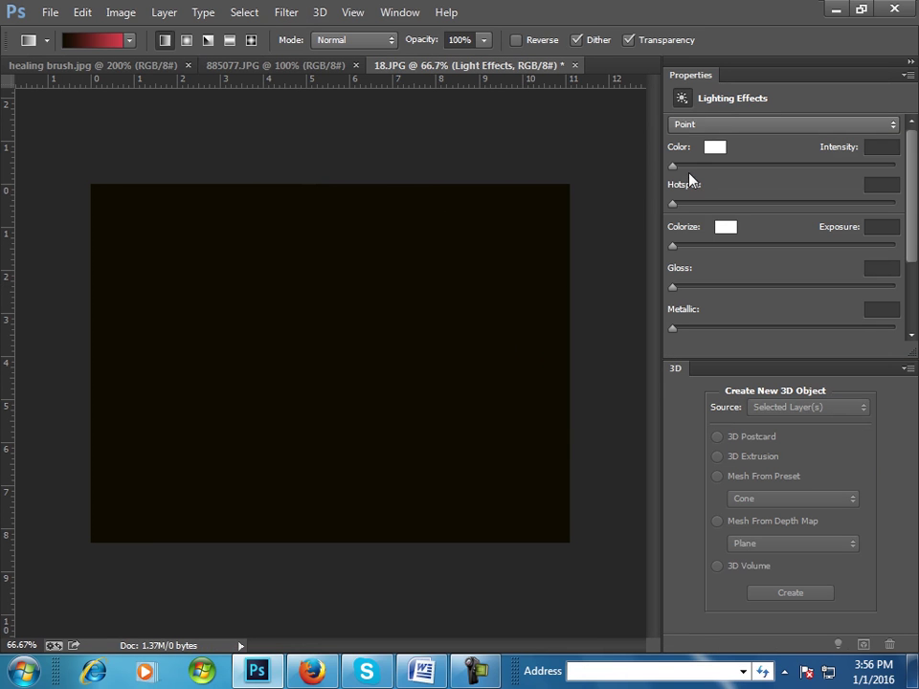
left_click(720, 167)
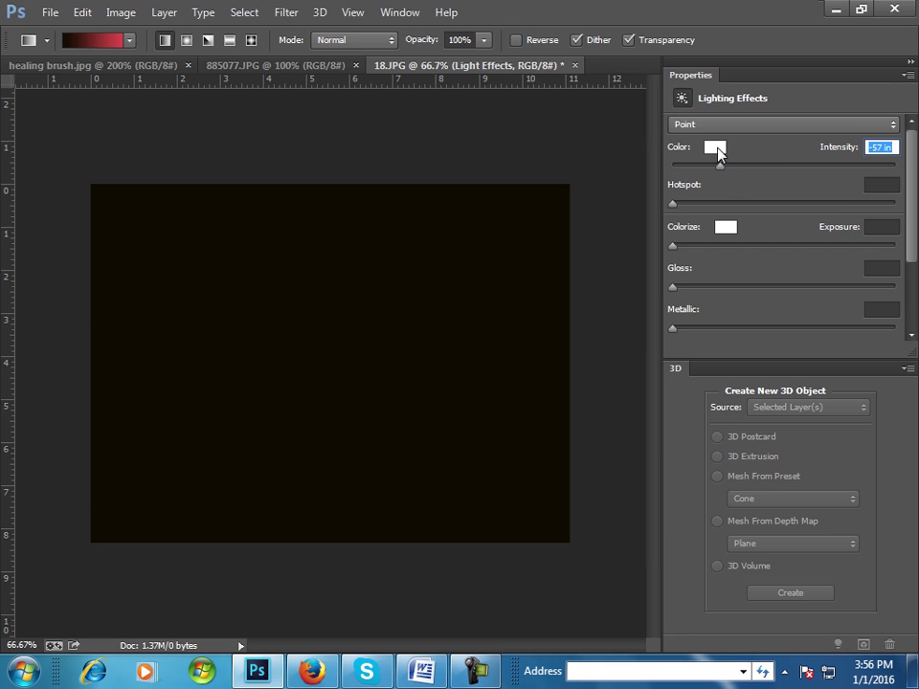
left_click(715, 148)
left_click(885, 275)
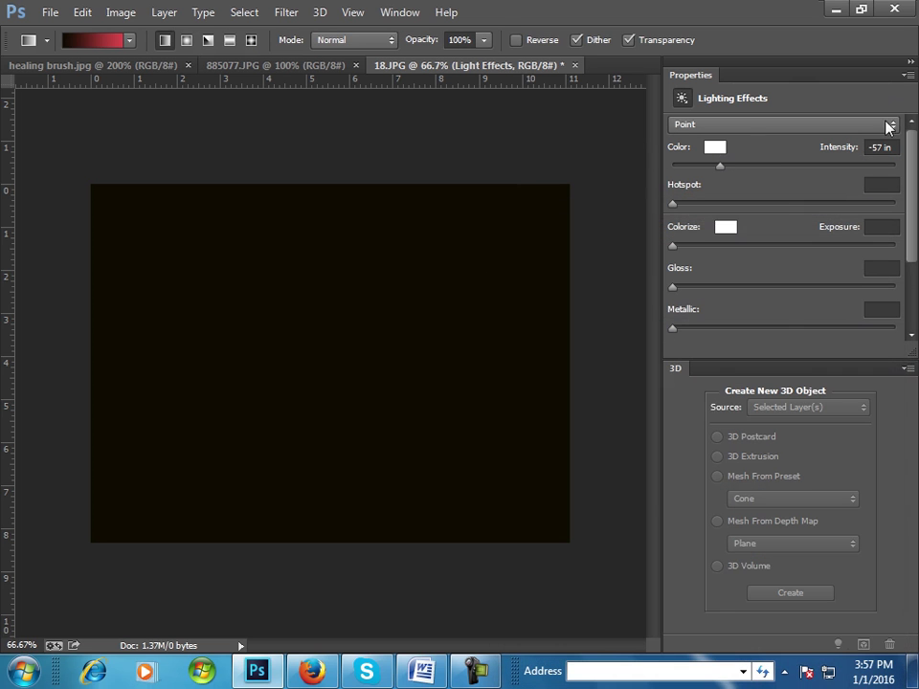
left_click(906, 76)
left_click(849, 105)
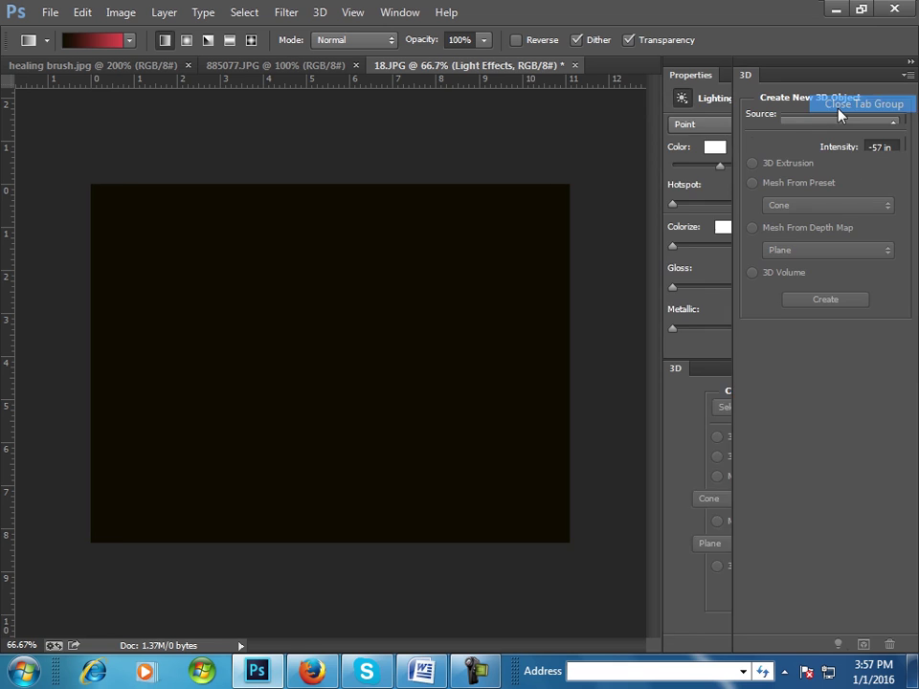
left_click(282, 13)
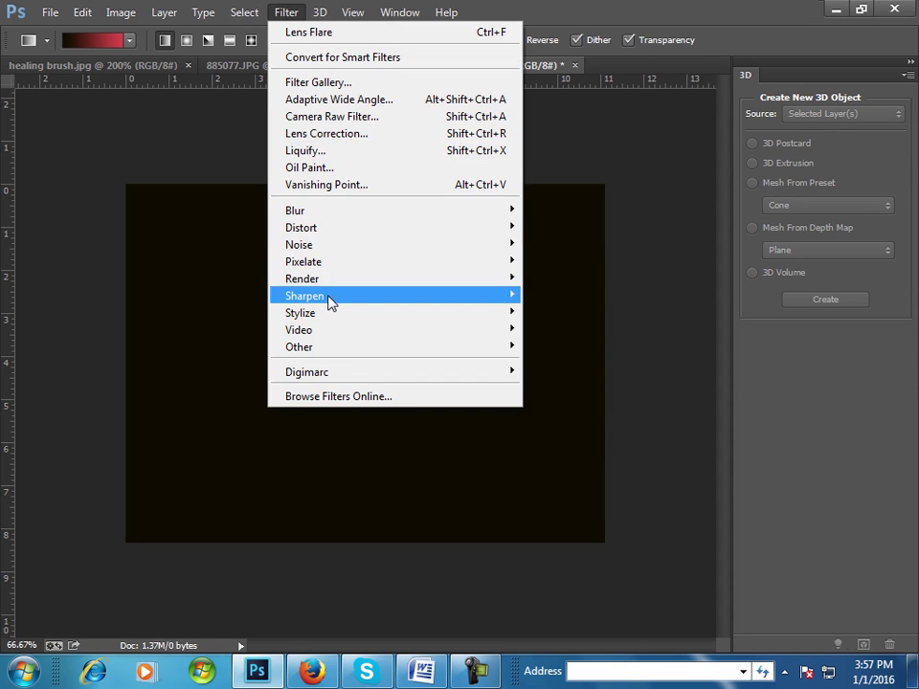
mouse_move(302, 279)
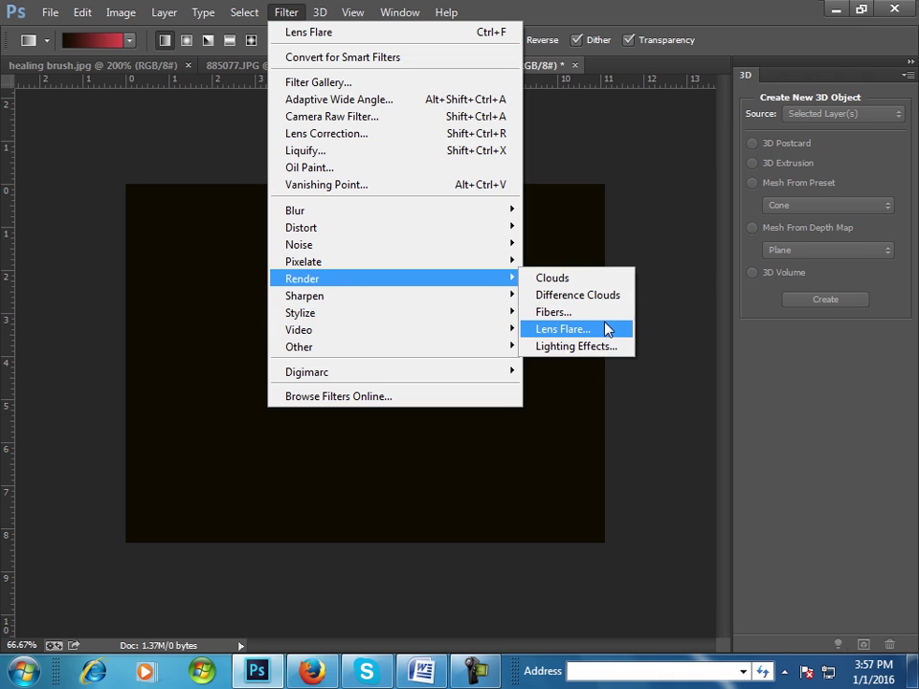
left_click(585, 344)
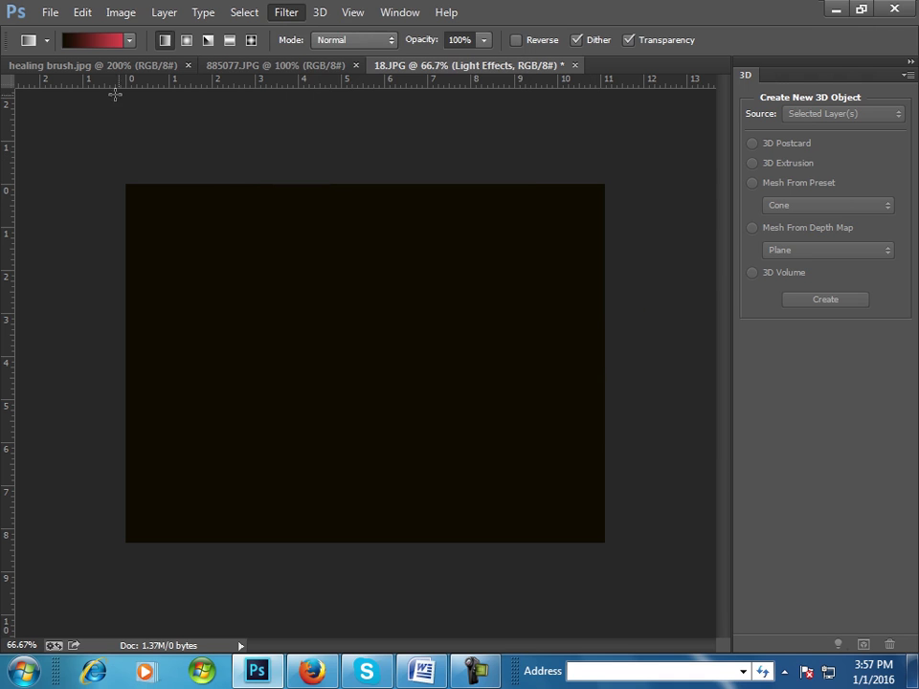